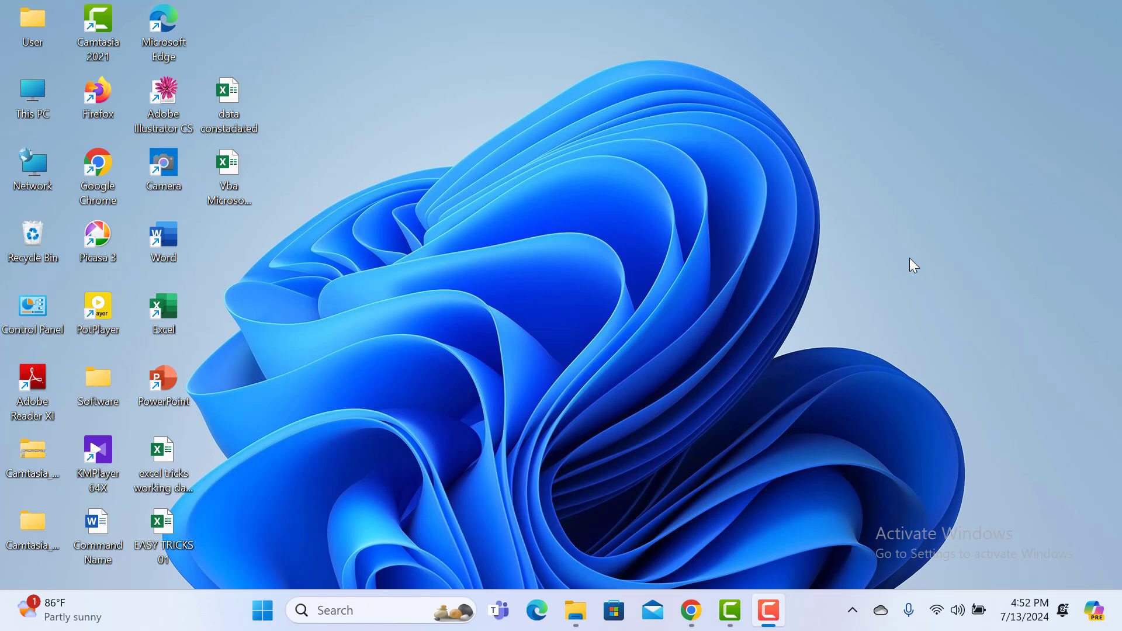
Switch to Chrome and close the Google search for allintitle"Best shoe for men"
click(692, 611)
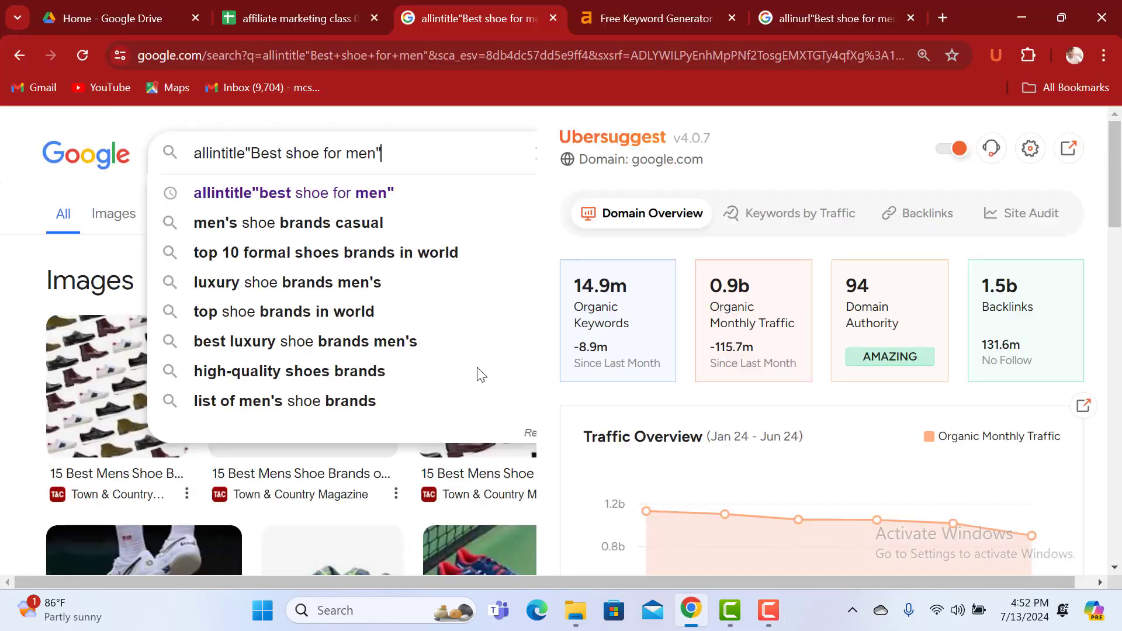
click(325, 9)
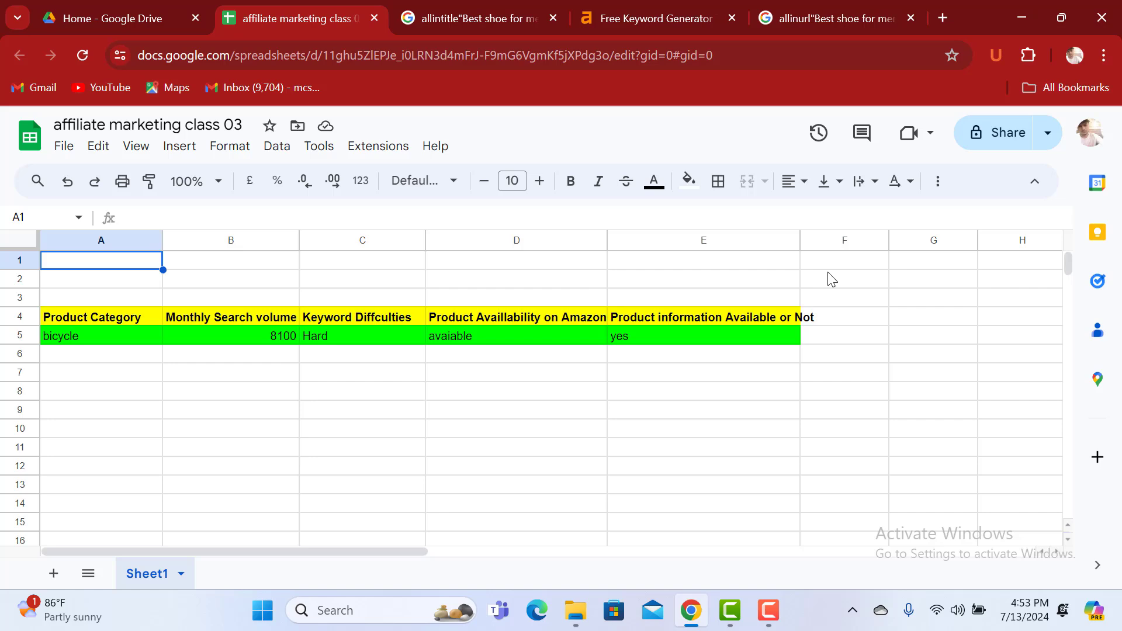
click(682, 4)
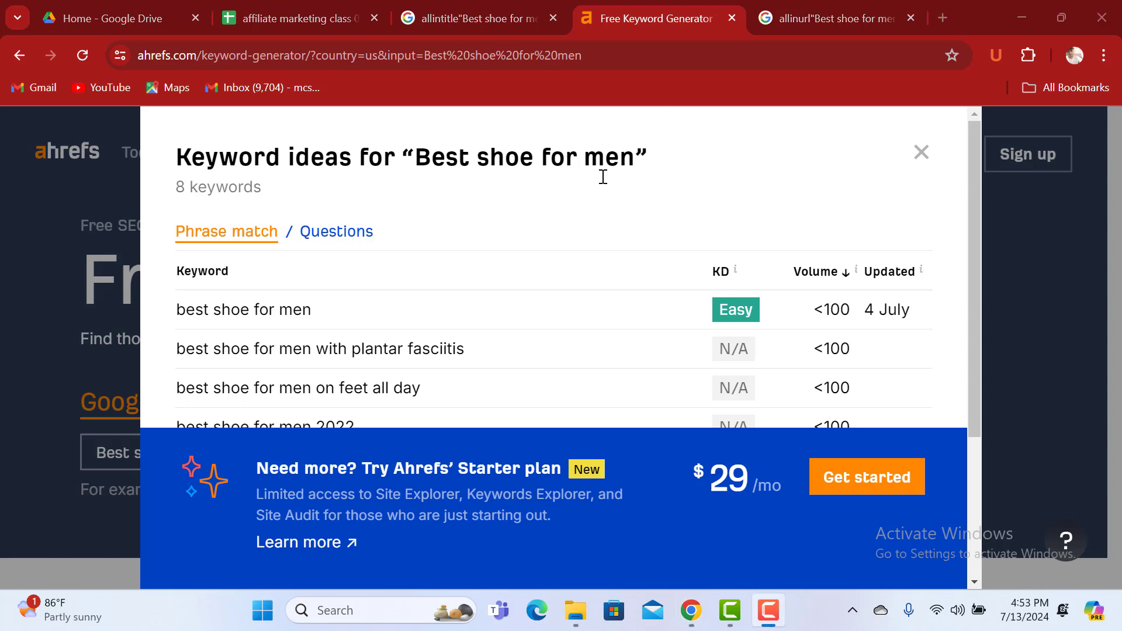
click(448, 15)
click(553, 18)
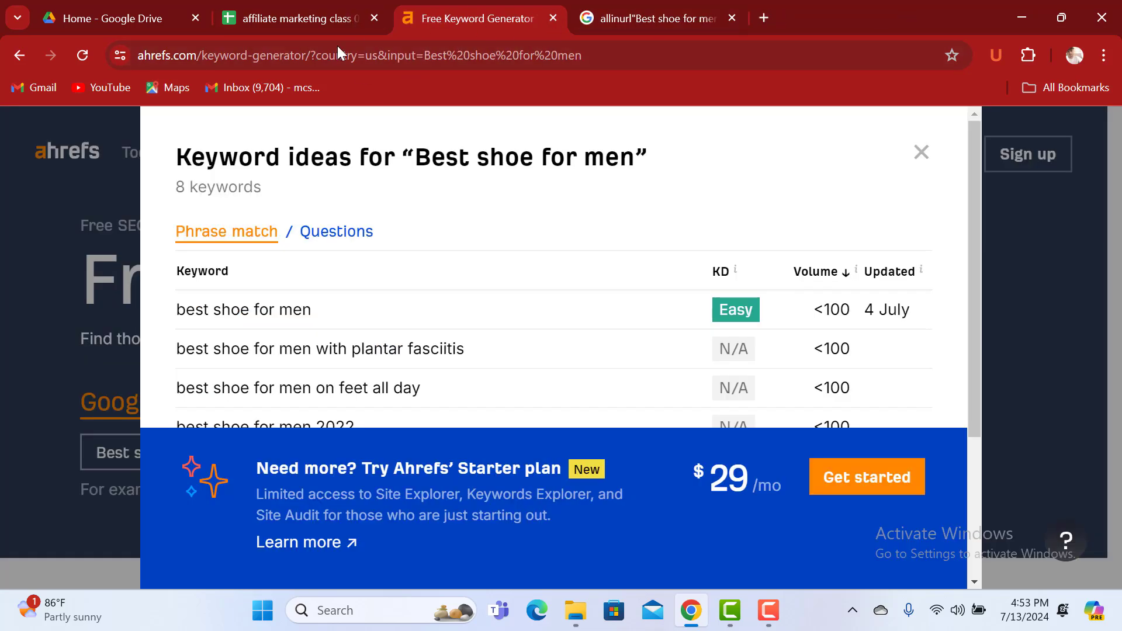
Create a new blank Google Sheets spreadsheet from Google Drive
click(367, 13)
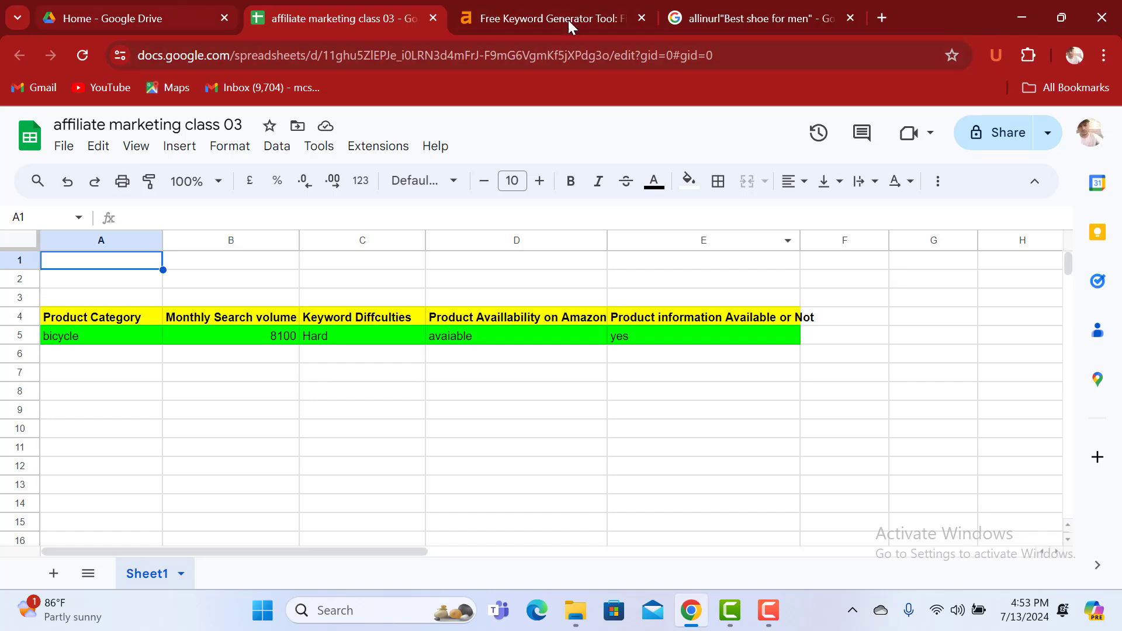
click(115, 19)
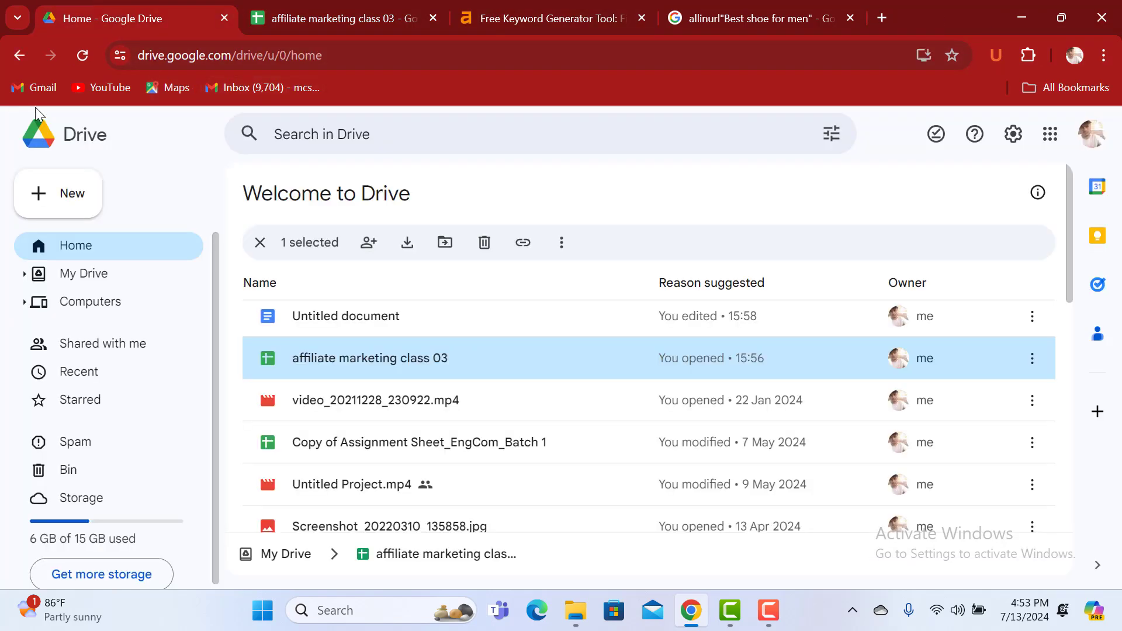
click(65, 195)
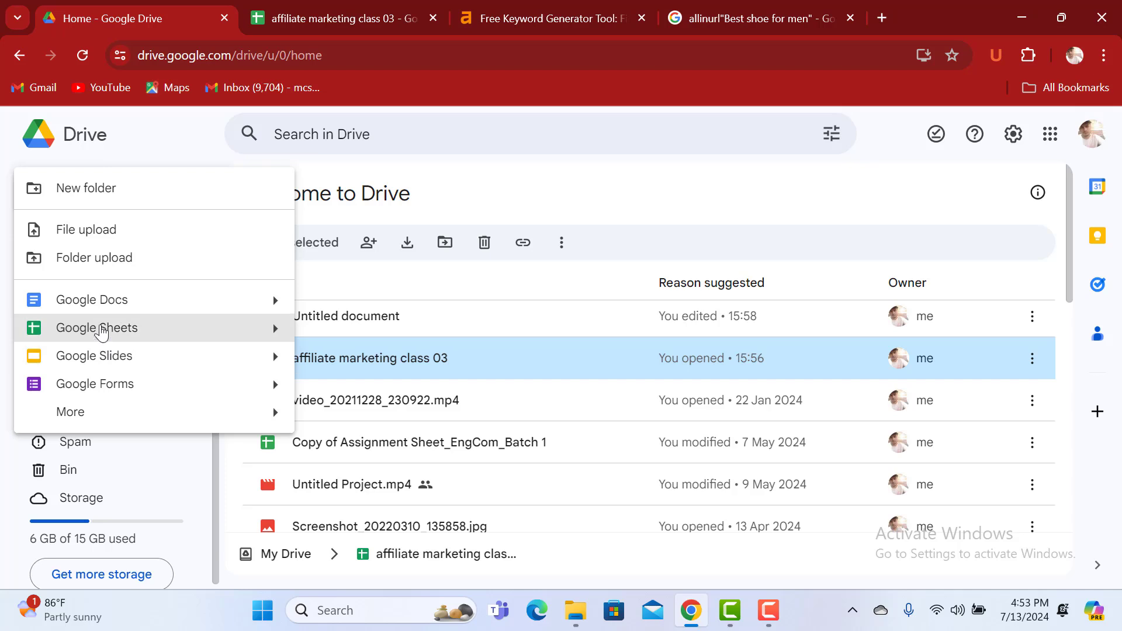
click(103, 331)
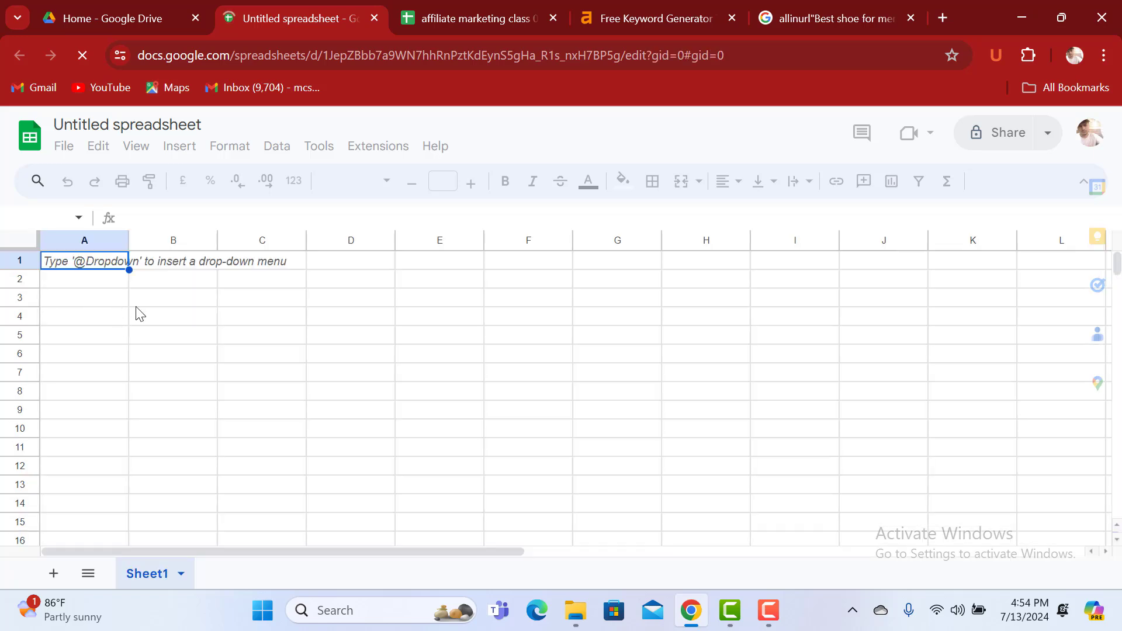
Dismiss the placeholder tip in cell A1 and close the pre-built Tables suggestions in the new spreadsheet
drag(273, 261, 22, 258)
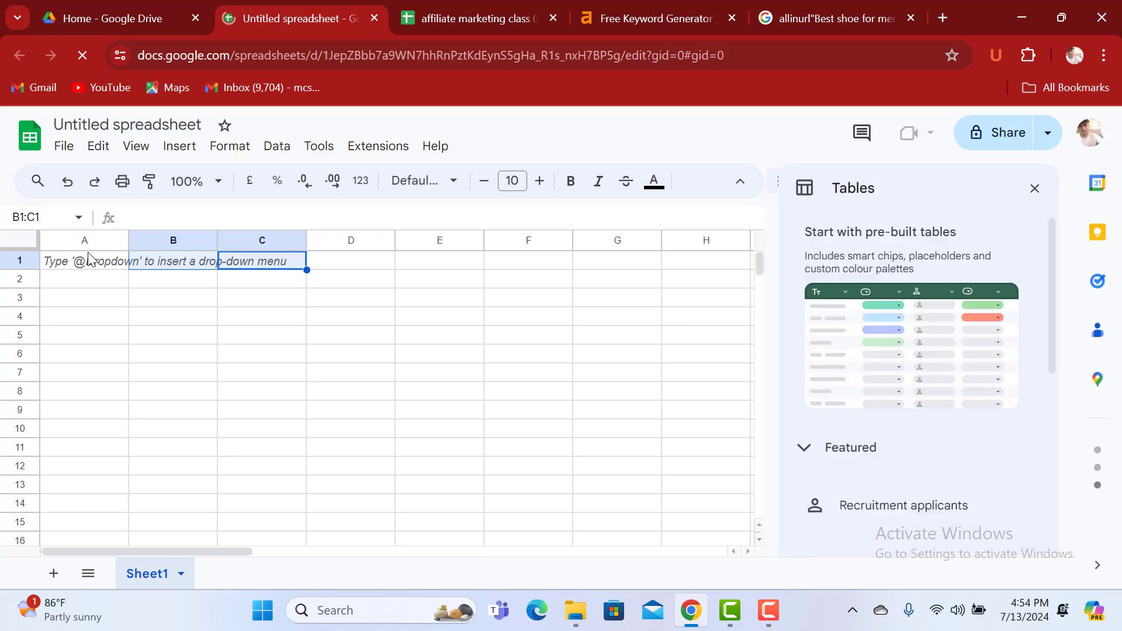
click(89, 258)
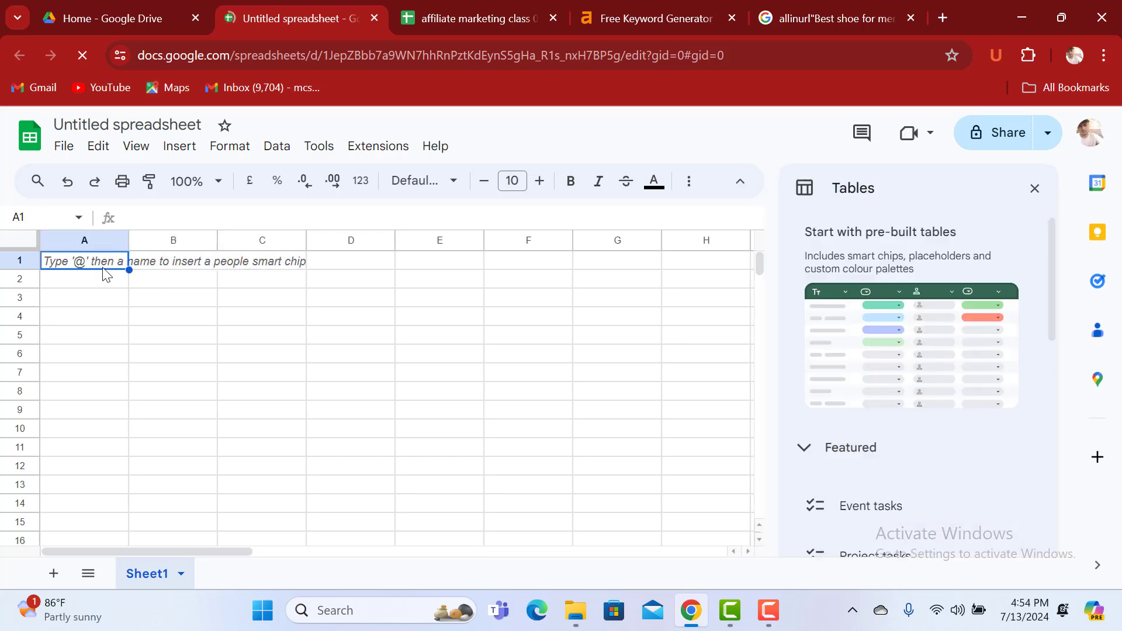
drag(68, 270, 288, 281)
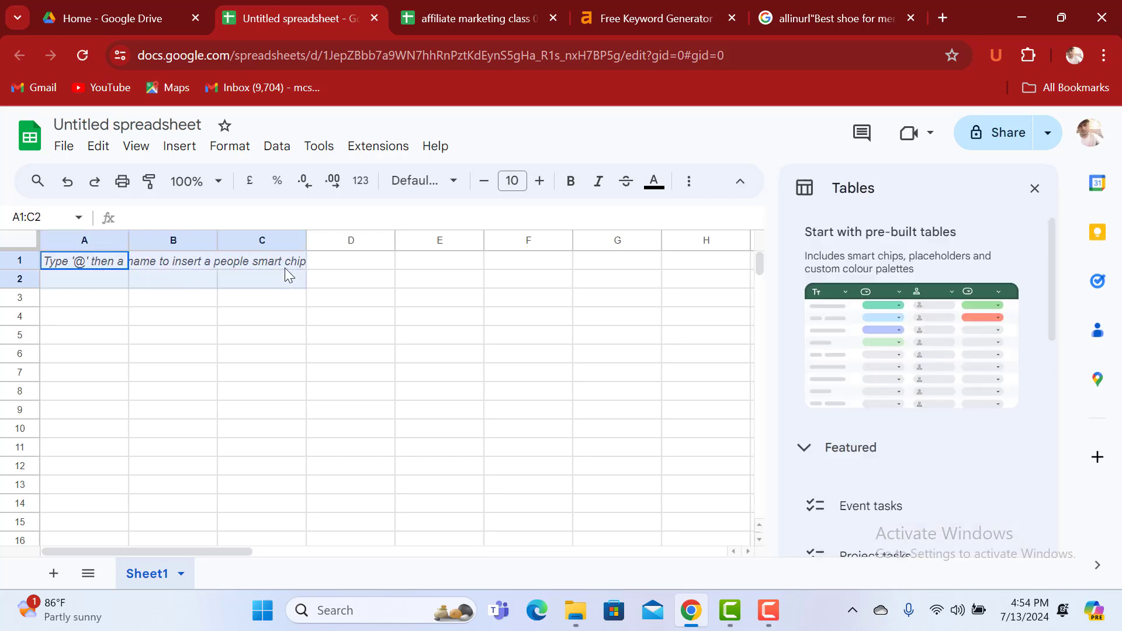
click(302, 361)
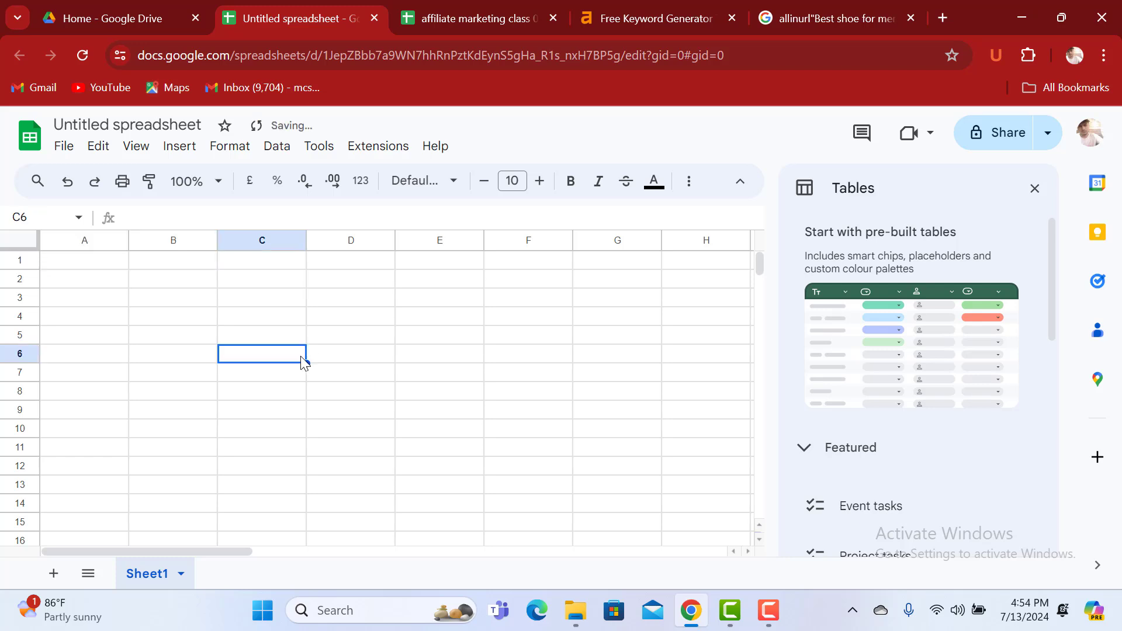
click(1033, 189)
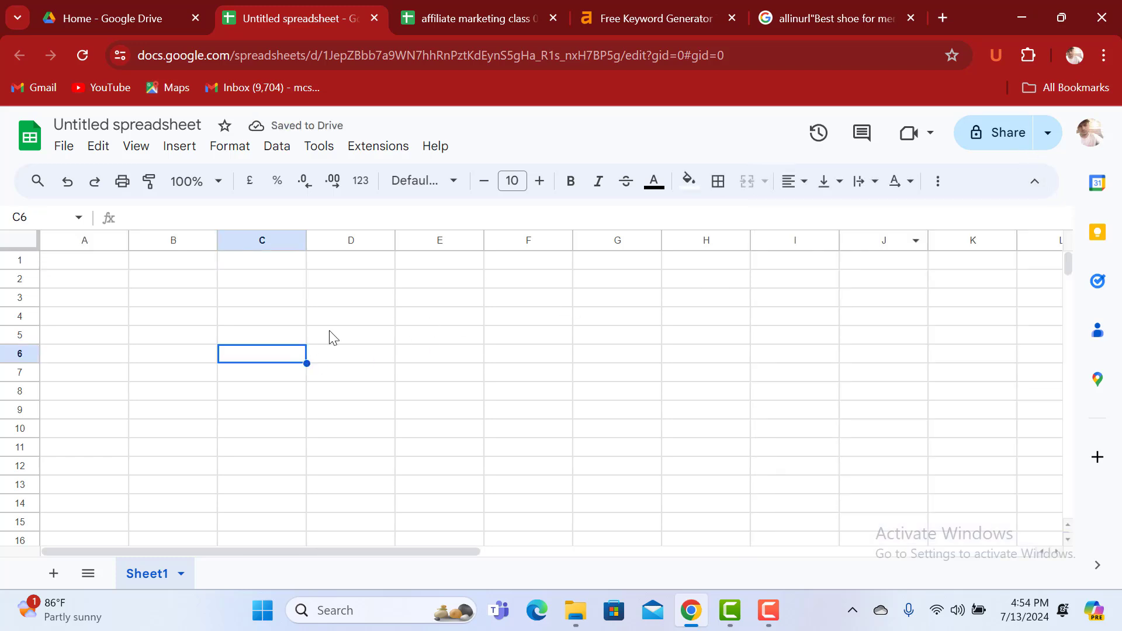
drag(262, 319, 257, 298)
click(169, 300)
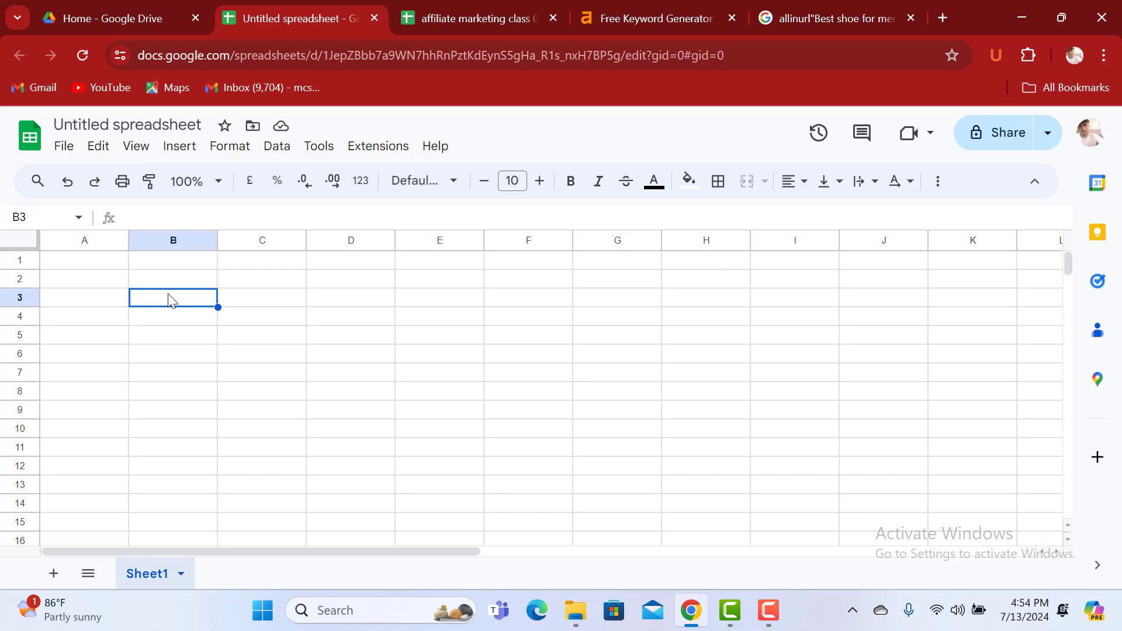
Enter the title "Competitor Research" in cell D1
double_click(343, 261)
text(X)
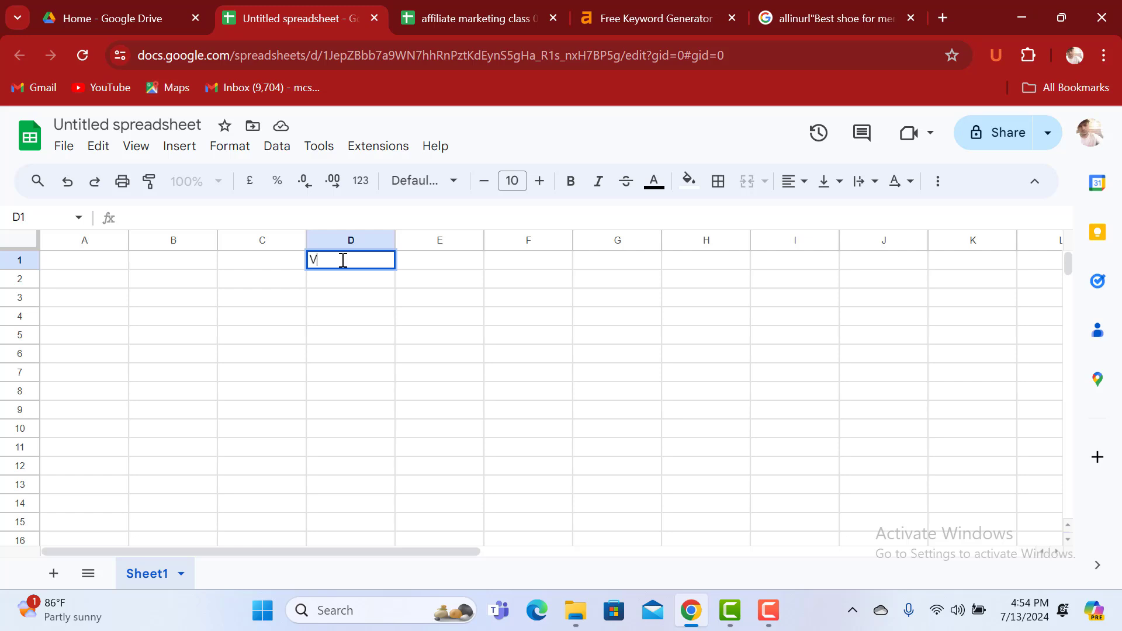
text(Compe)
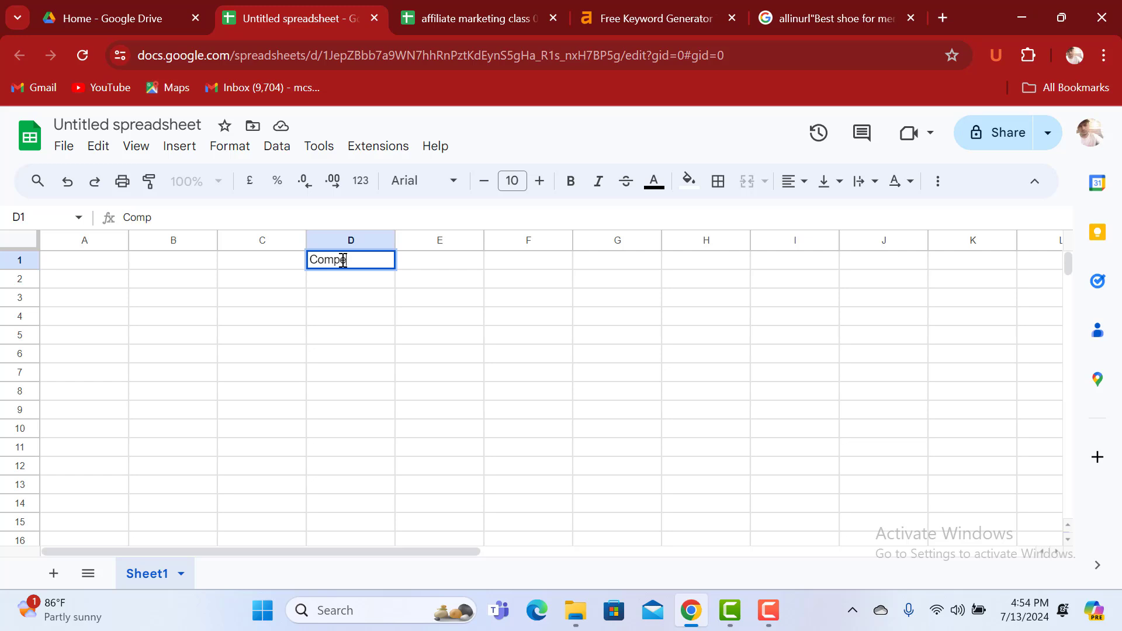
text(titor Resea)
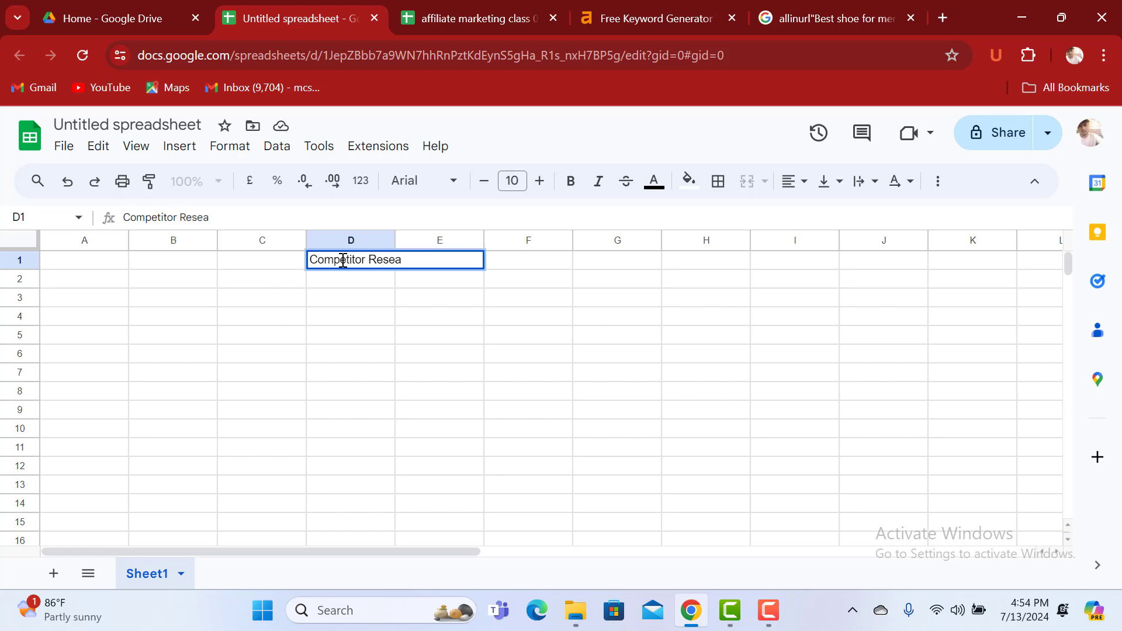
text(rch)
Merge cells A2 to G2 into one wide cell below the title
double_click(72, 277)
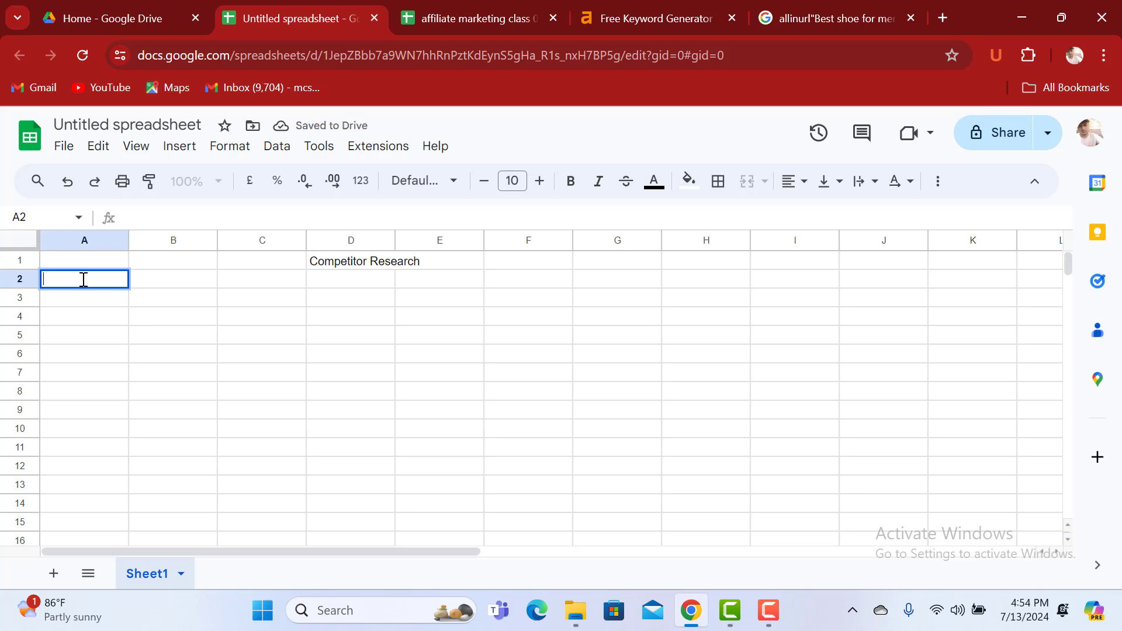
click(122, 321)
click(76, 279)
drag(148, 286, 633, 275)
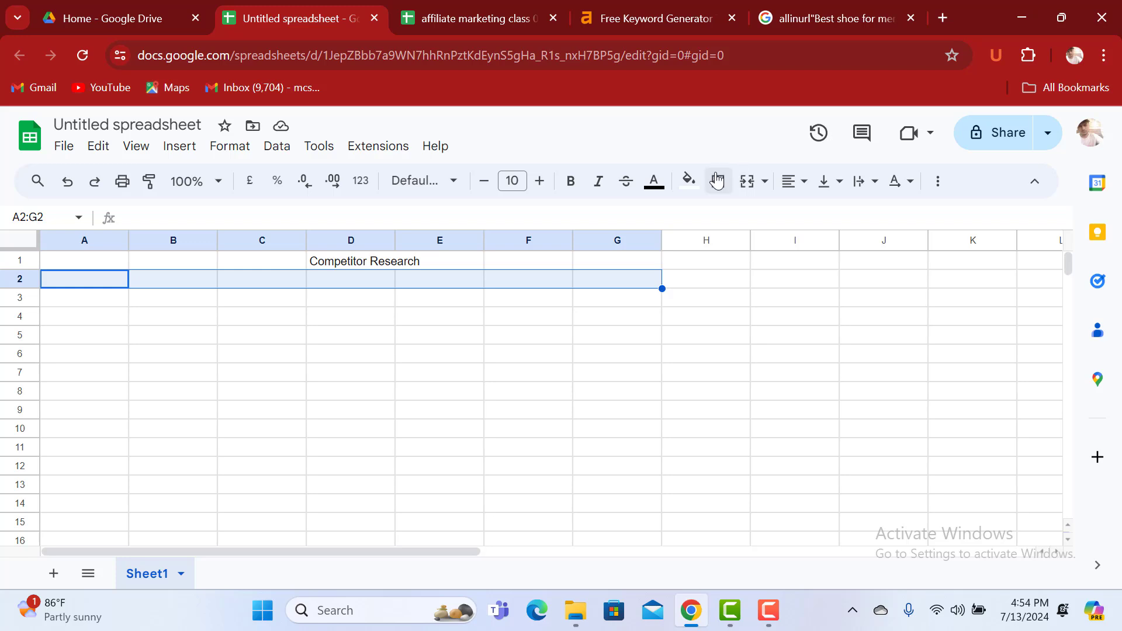
click(747, 181)
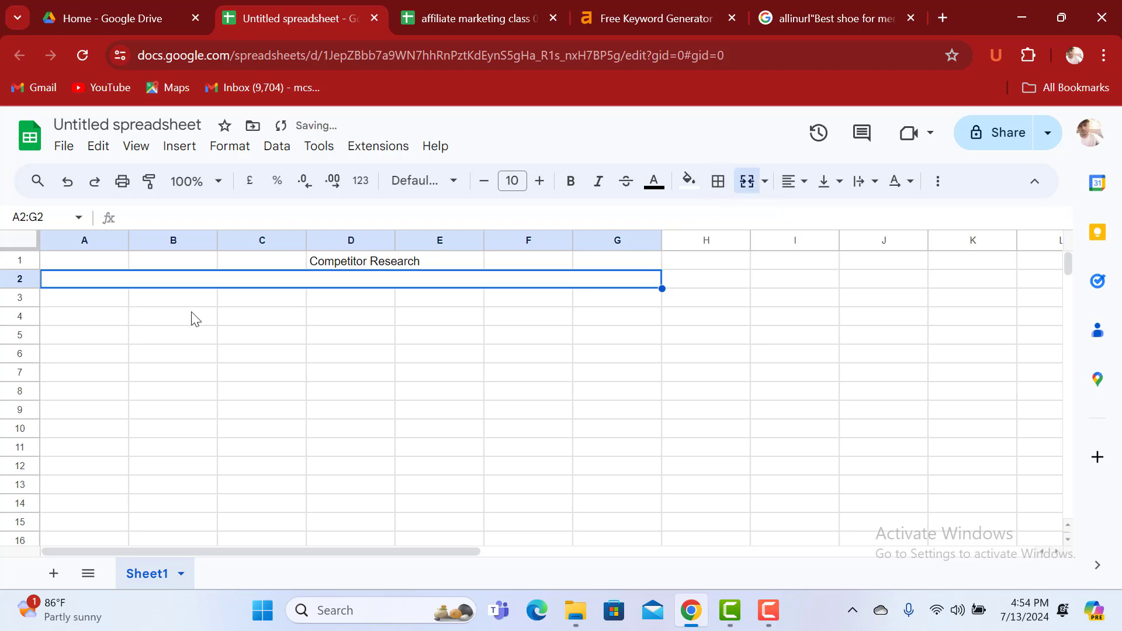
Enter "All in Title (100-200)" in the merged cell of row 2
double_click(91, 284)
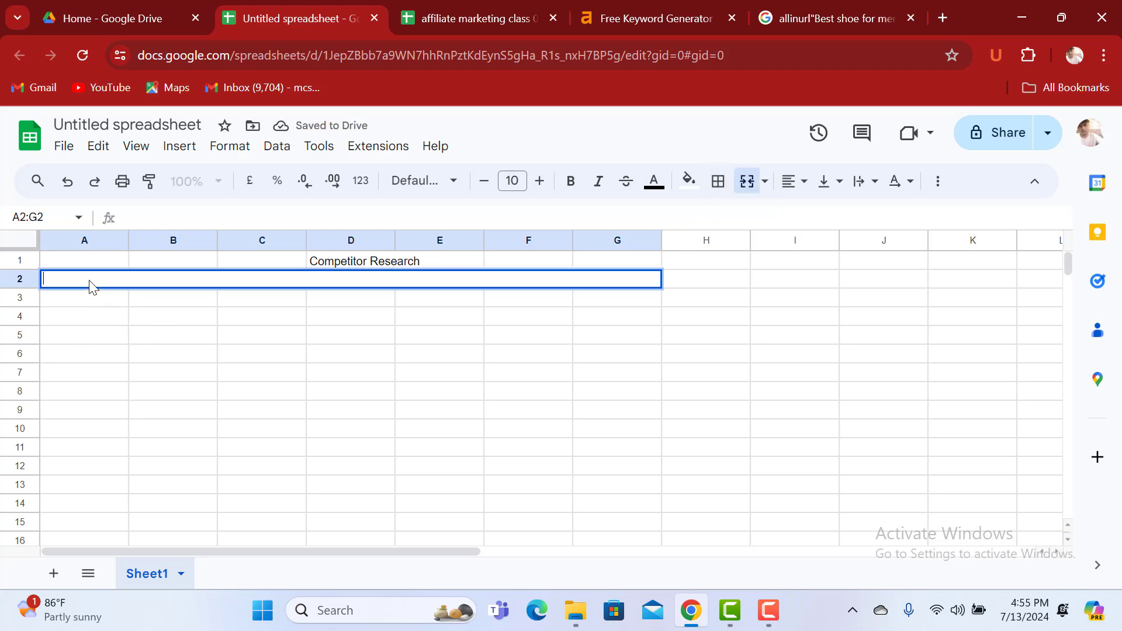
text(All in t)
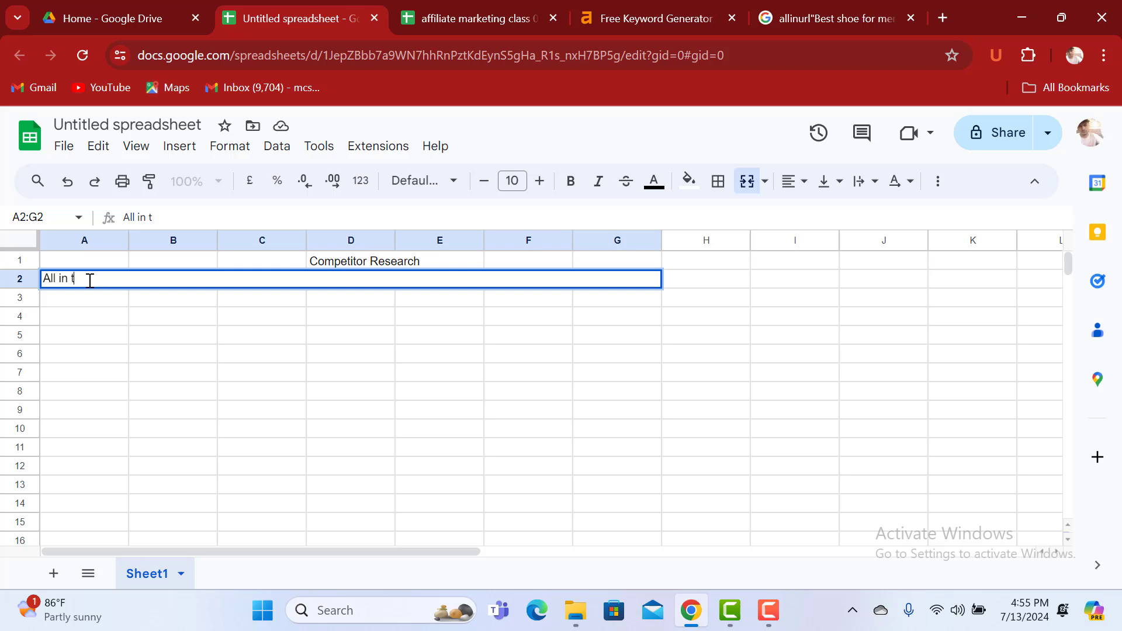
key(BackSpace)
text(Title (100)
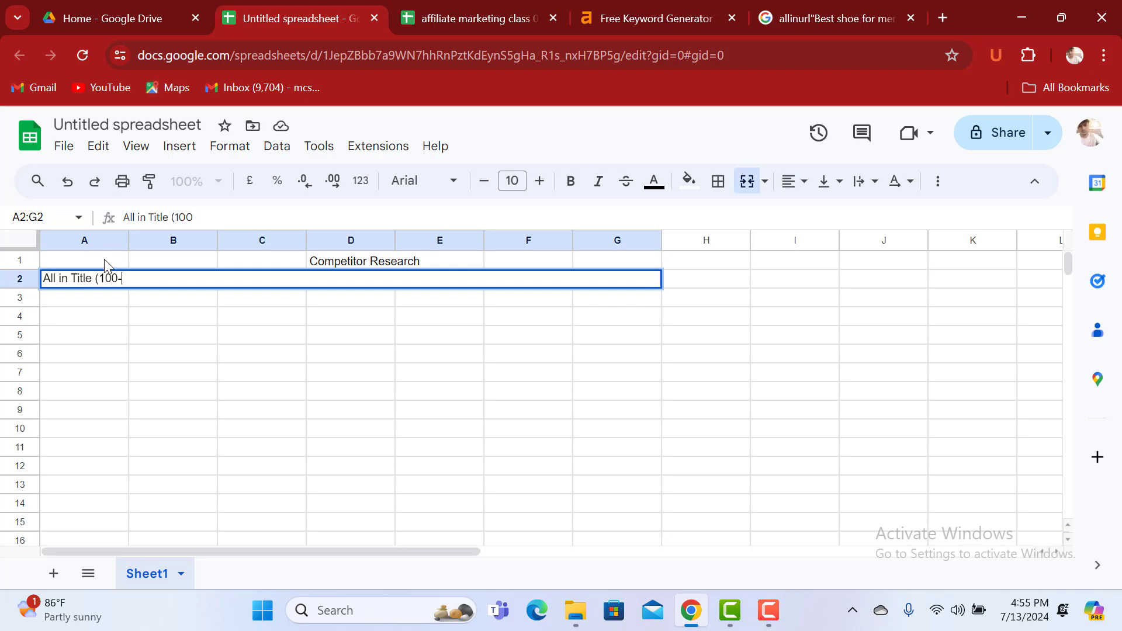
text(-200)€)
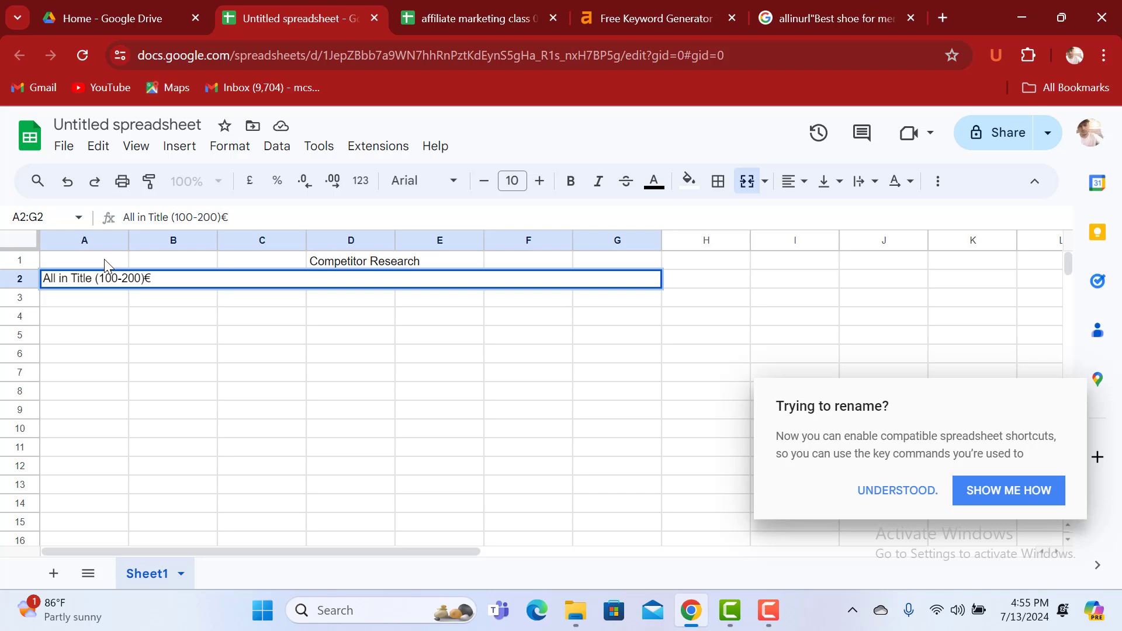
key(BackSpace)
Append "All in Url (100-200)" to the text in the merged cell of row 2
text(All in Url)
text(€)
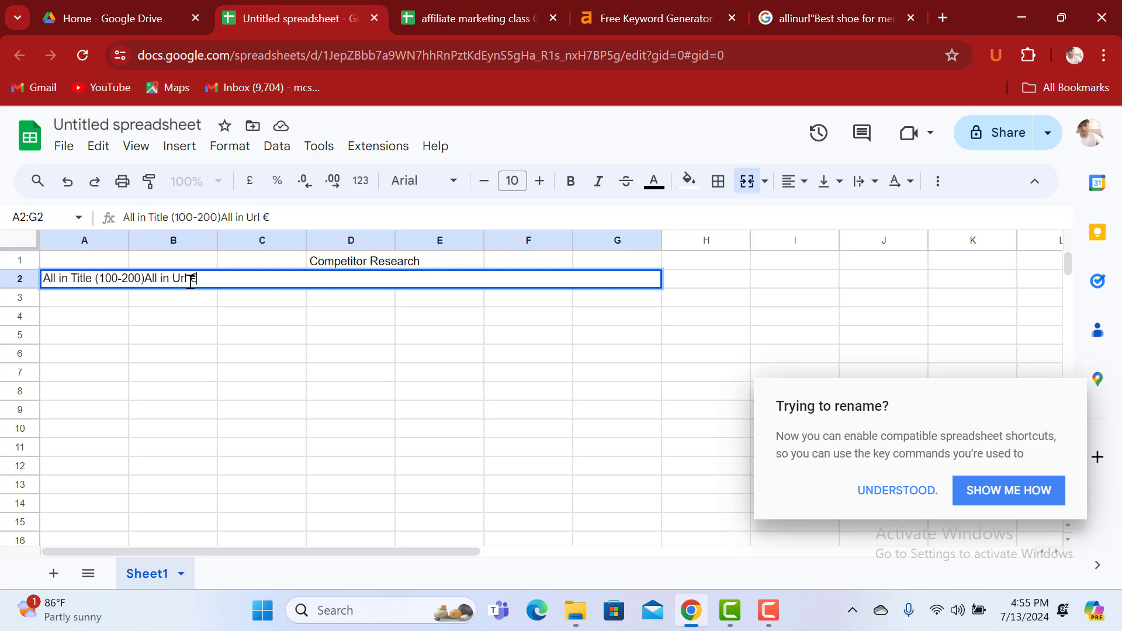
text(()
key(BackSpace)
key(BackSpace)
key(BackSpace)
text((100-200)
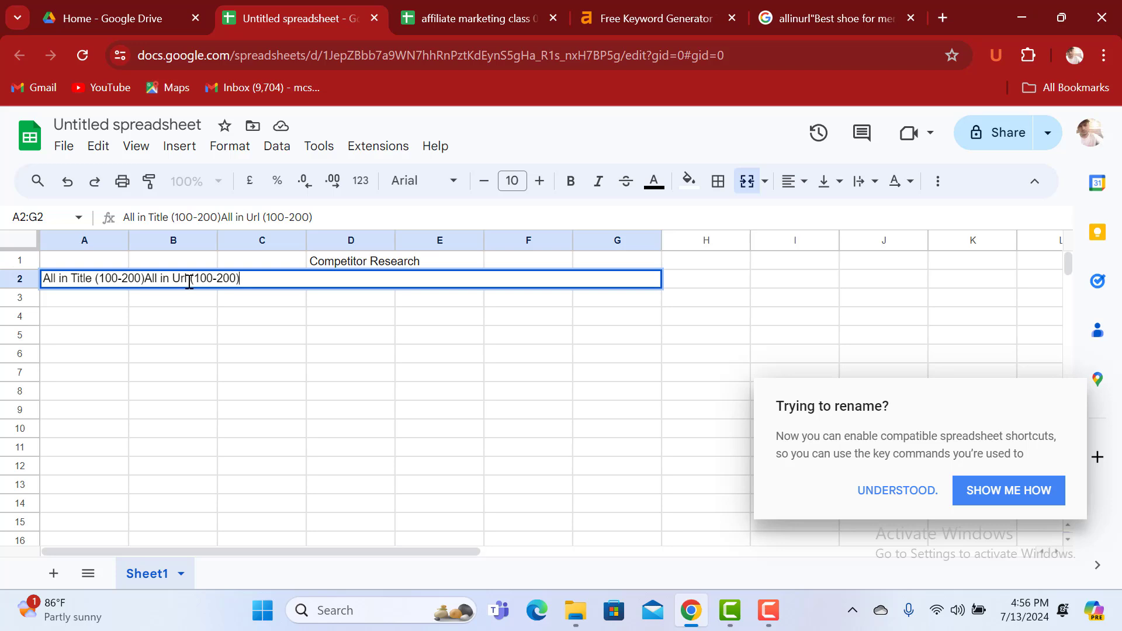
Commit the row 2 text and merge cells A3 to G3 into one cell
click(54, 302)
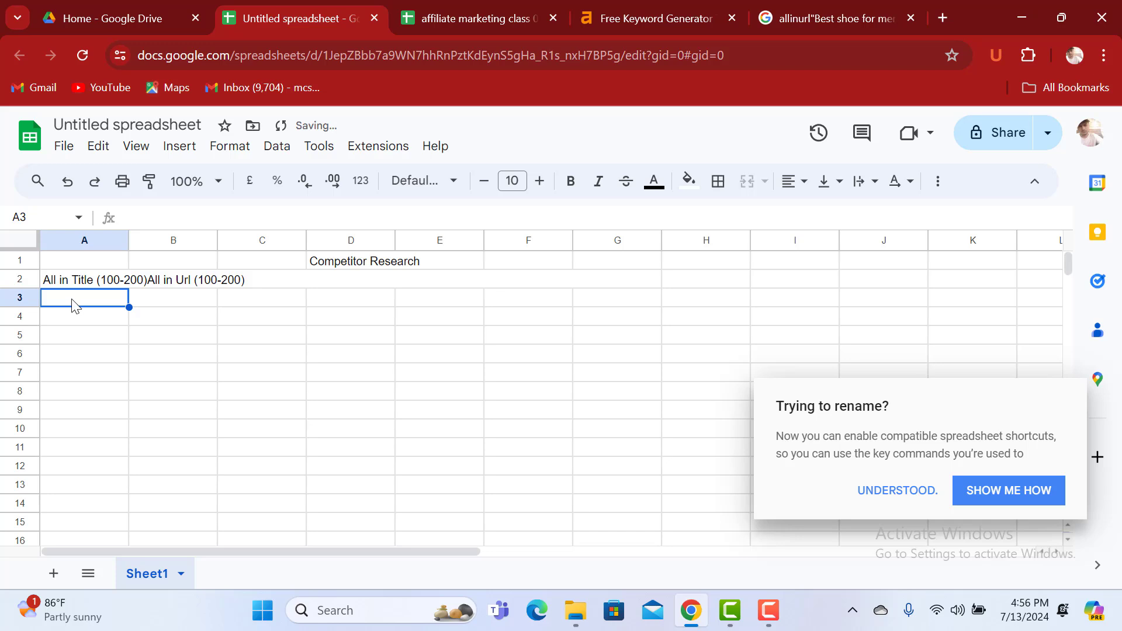
drag(111, 304, 647, 308)
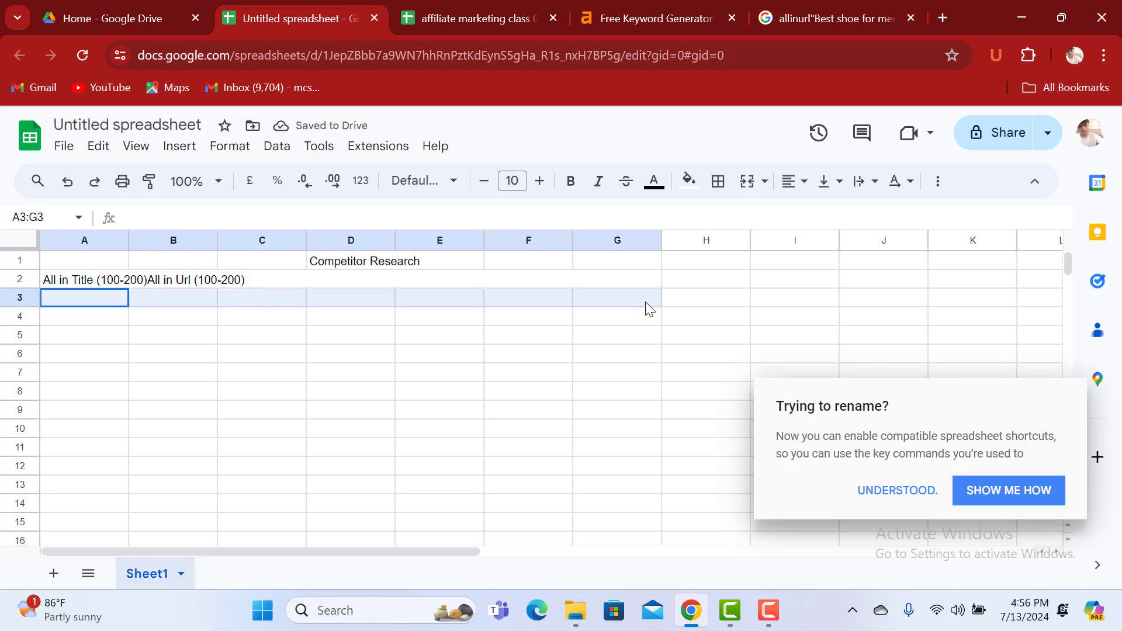
click(746, 181)
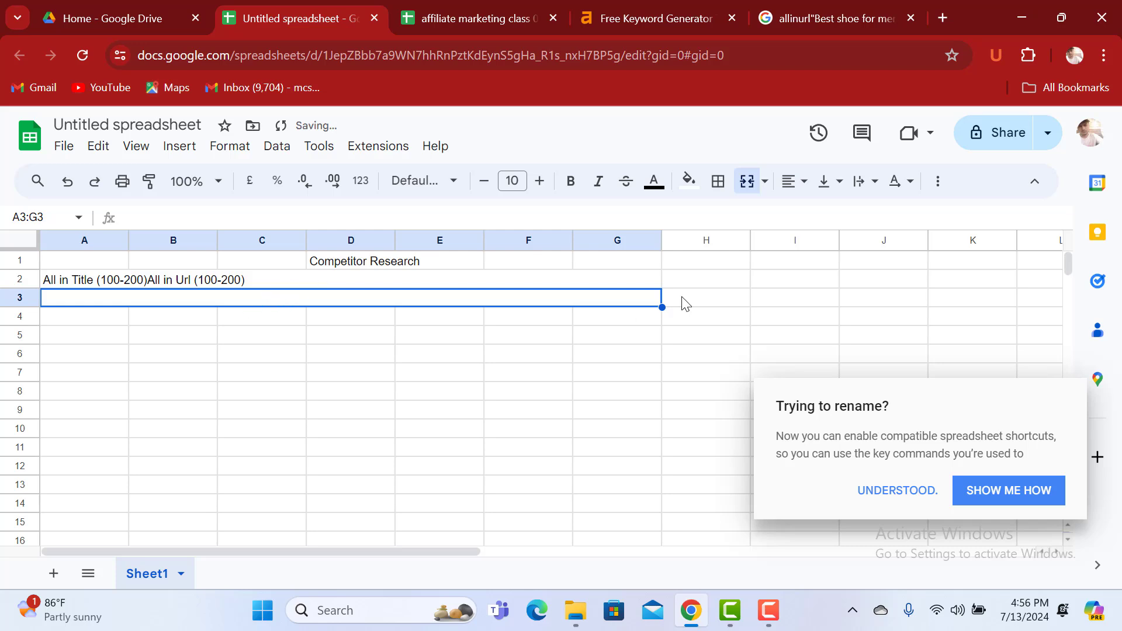
click(533, 395)
Try to set the text colour of the merged cell A3:G3 to red
click(320, 298)
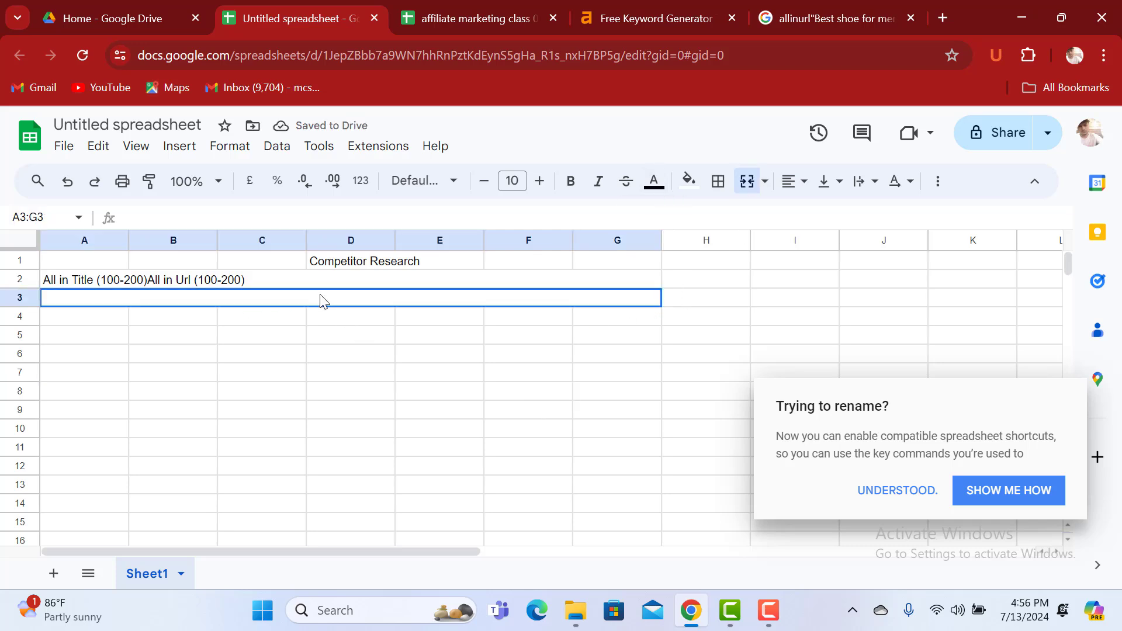
click(653, 183)
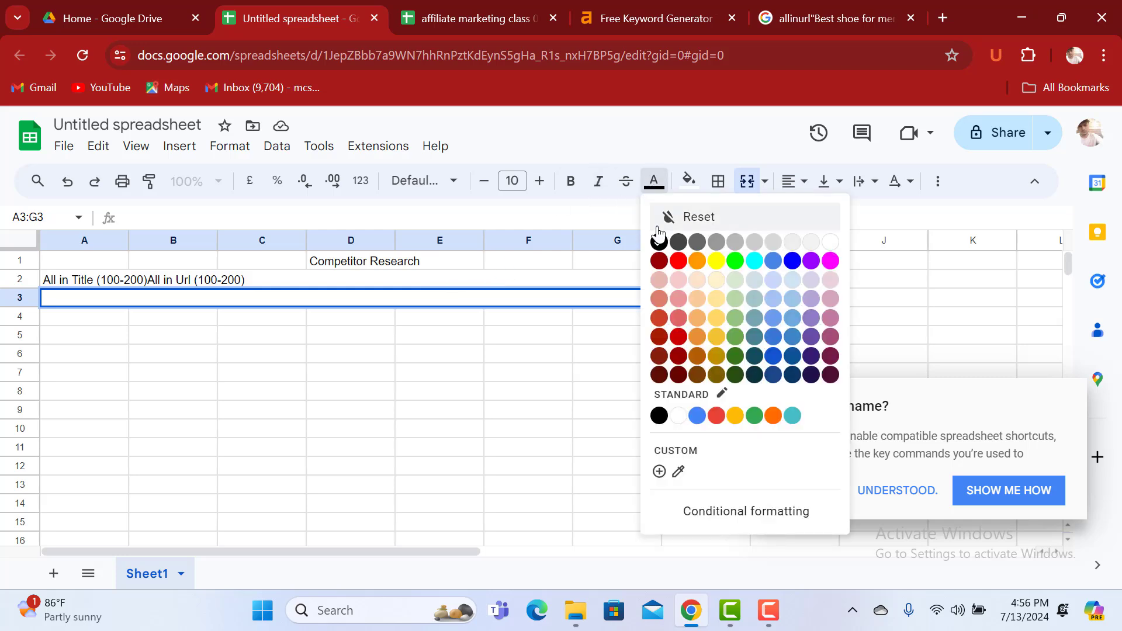
click(678, 261)
click(176, 354)
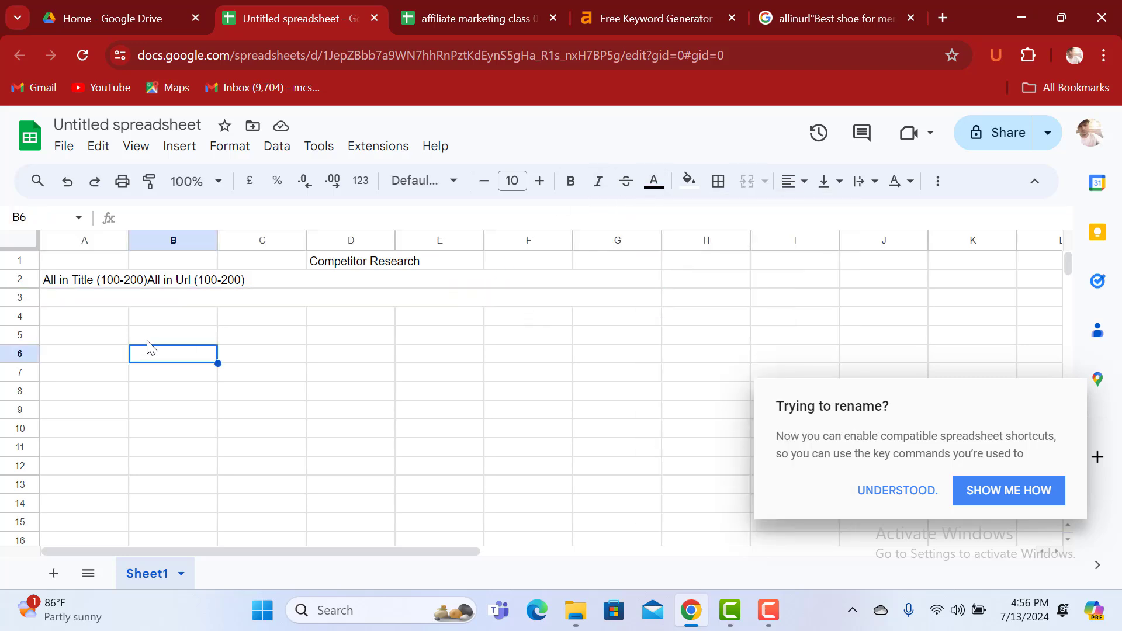
Set the text colour of the entire row 3 to yellow
click(27, 298)
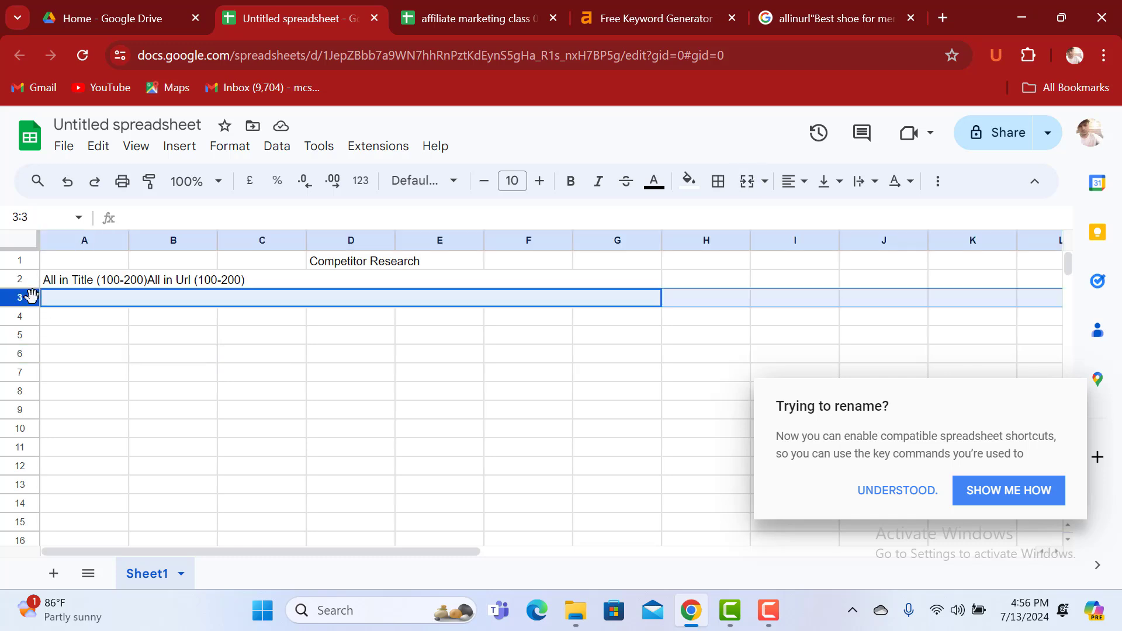
click(658, 190)
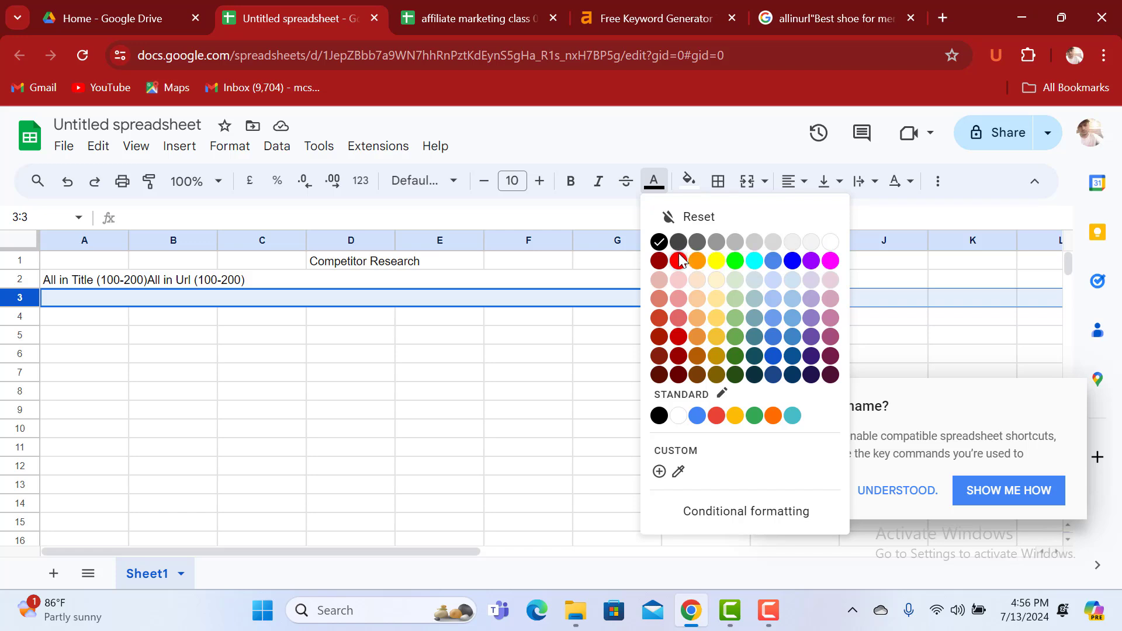
click(715, 264)
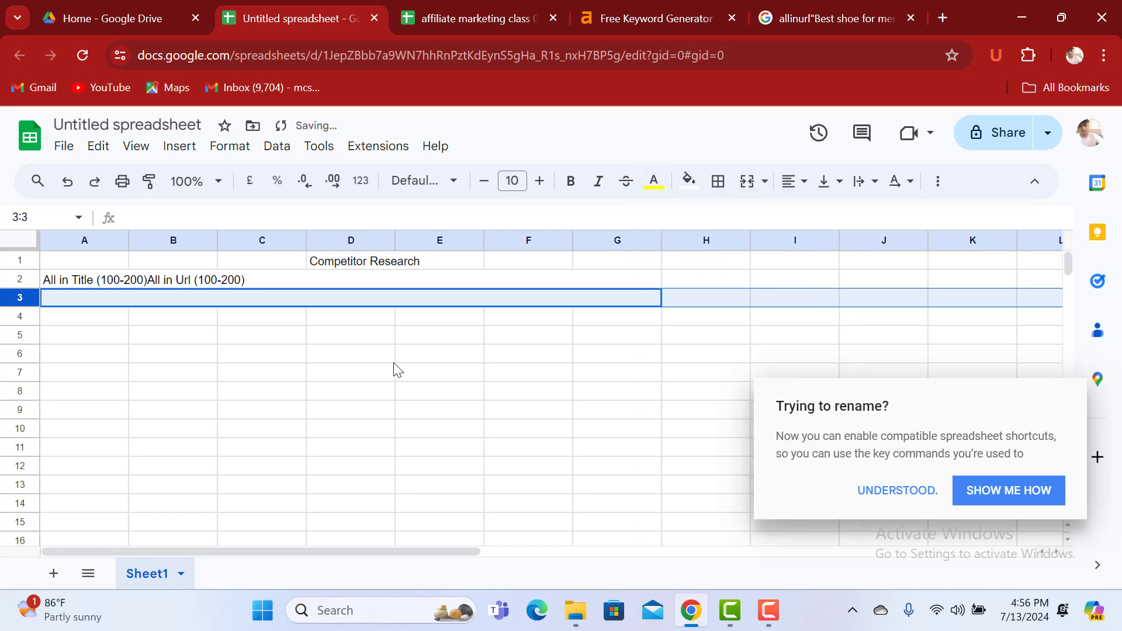
Fill the merged cell A3:G3 with orange
click(393, 362)
click(463, 300)
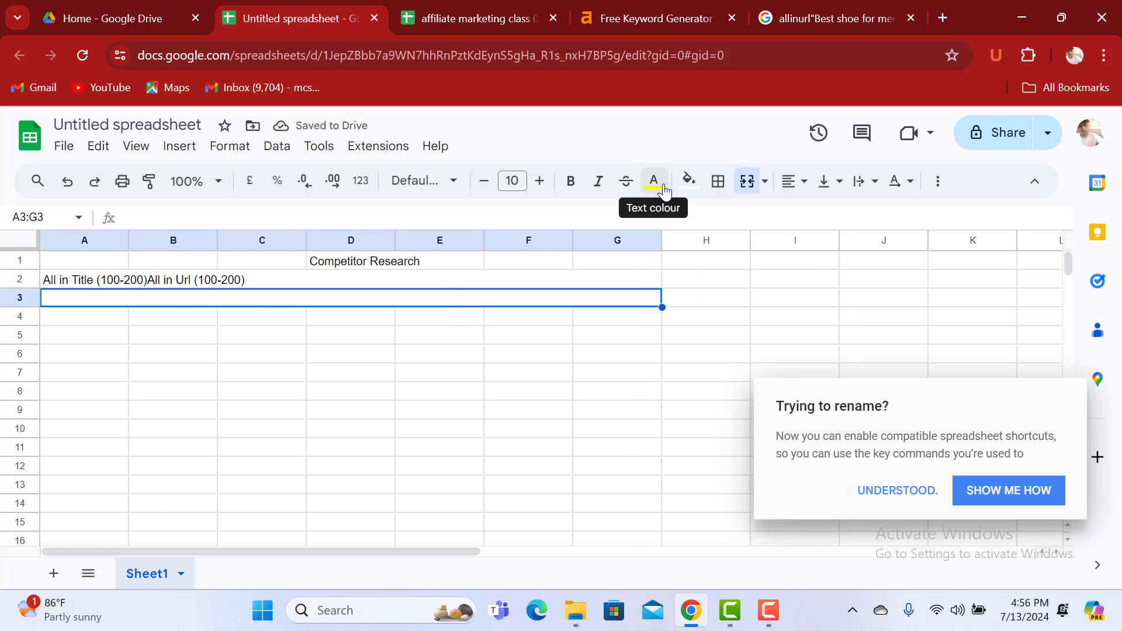
click(688, 184)
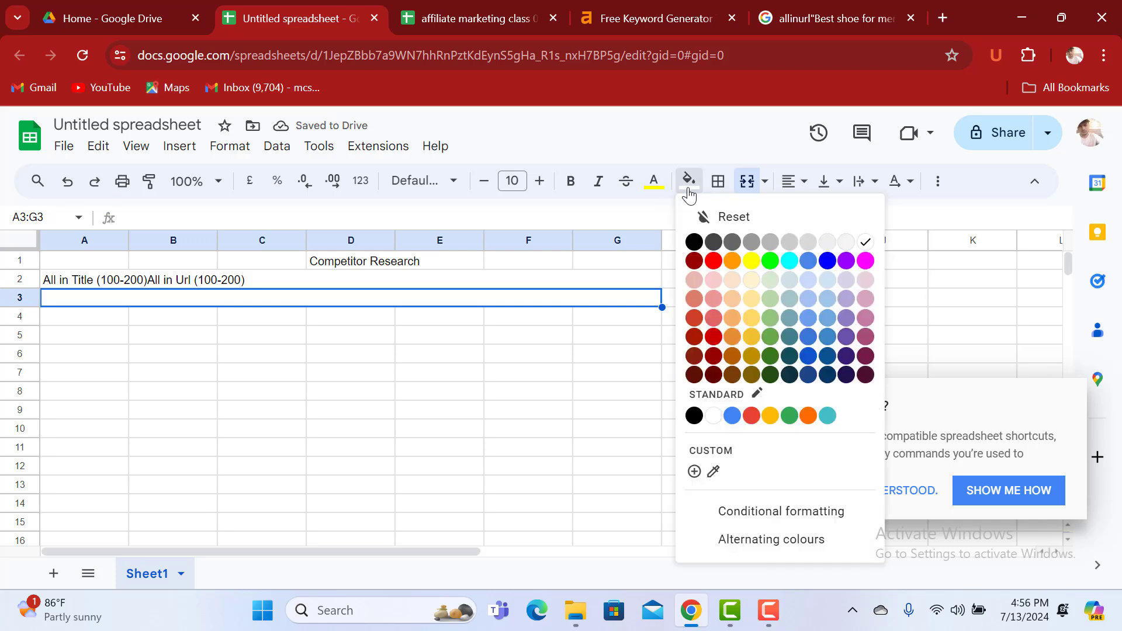
click(732, 261)
click(695, 340)
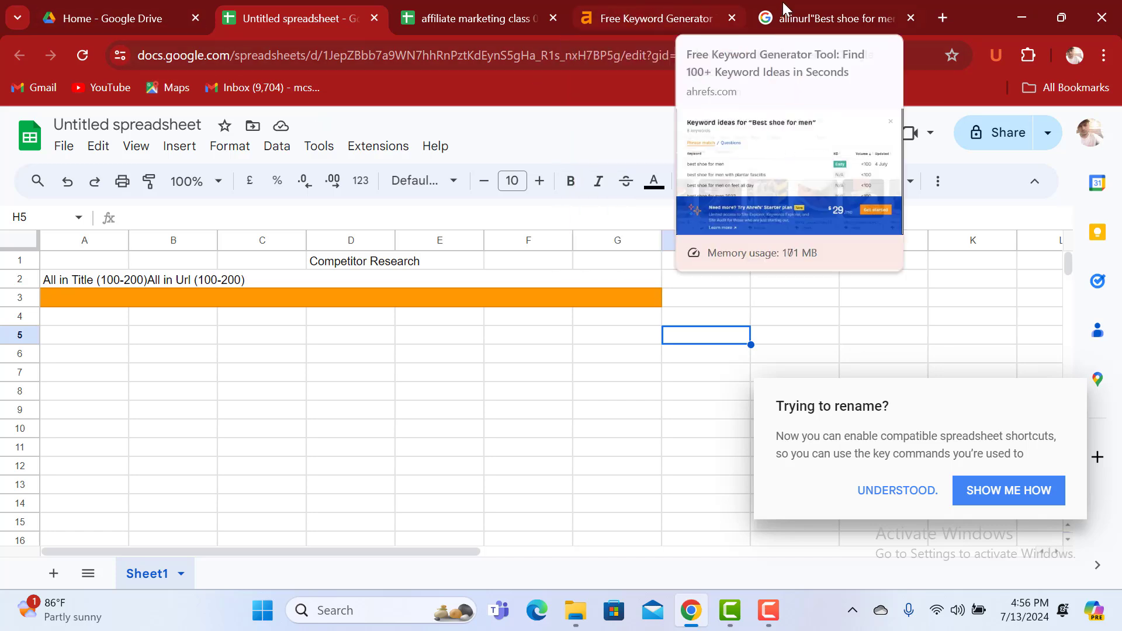
Close the browser tabs holding the allinurl search and the earlier keyword ideas for "Best shoe for men"
click(912, 20)
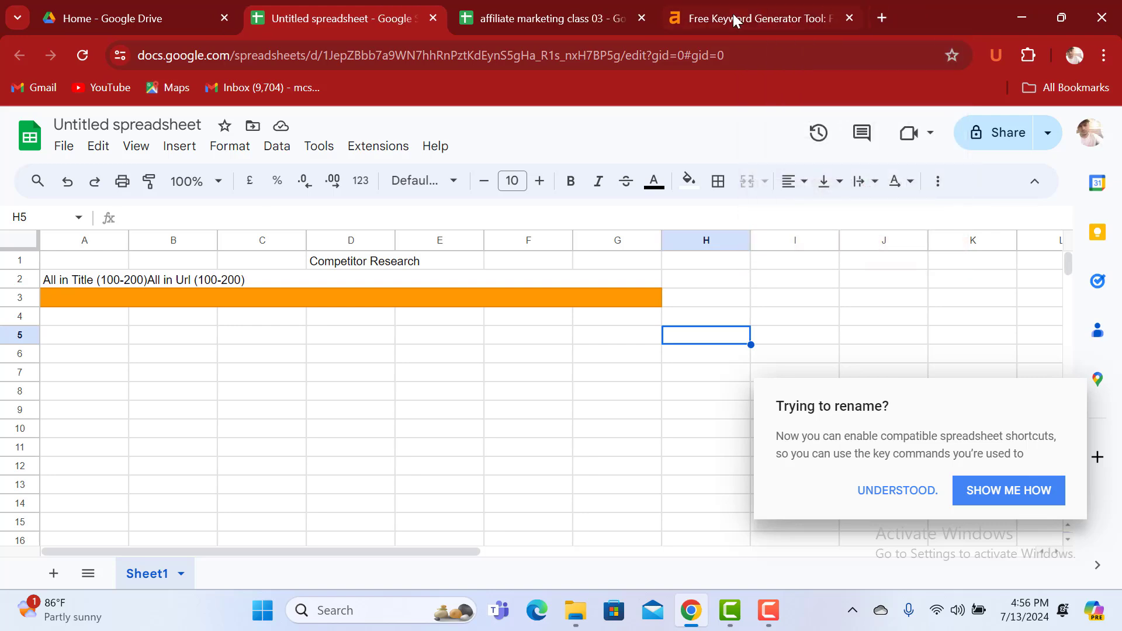
click(732, 13)
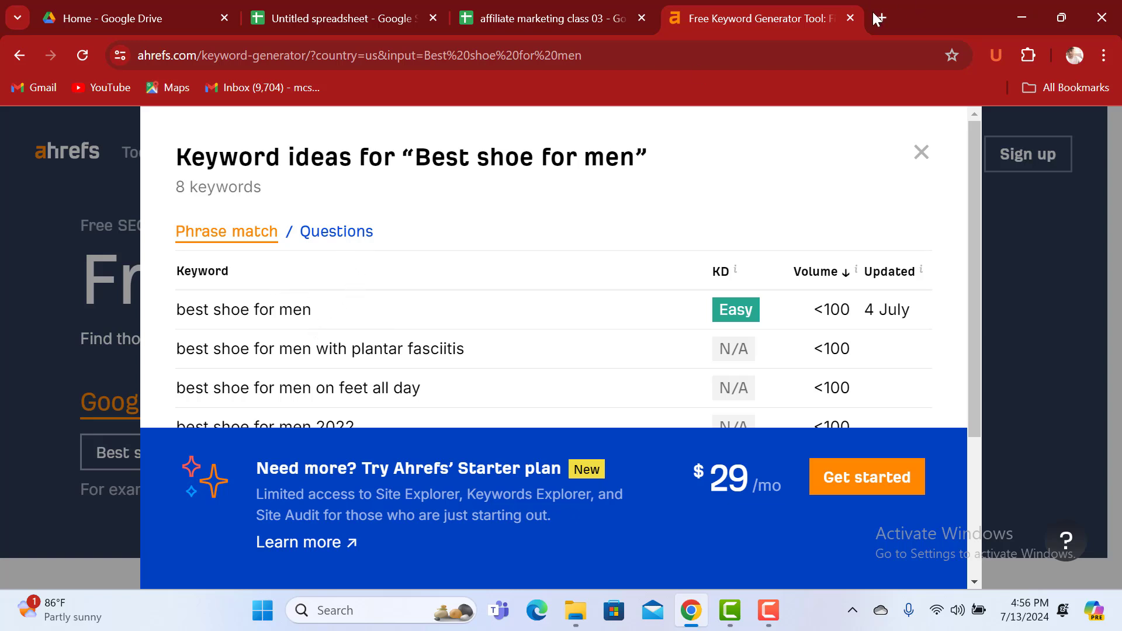
click(26, 50)
click(850, 18)
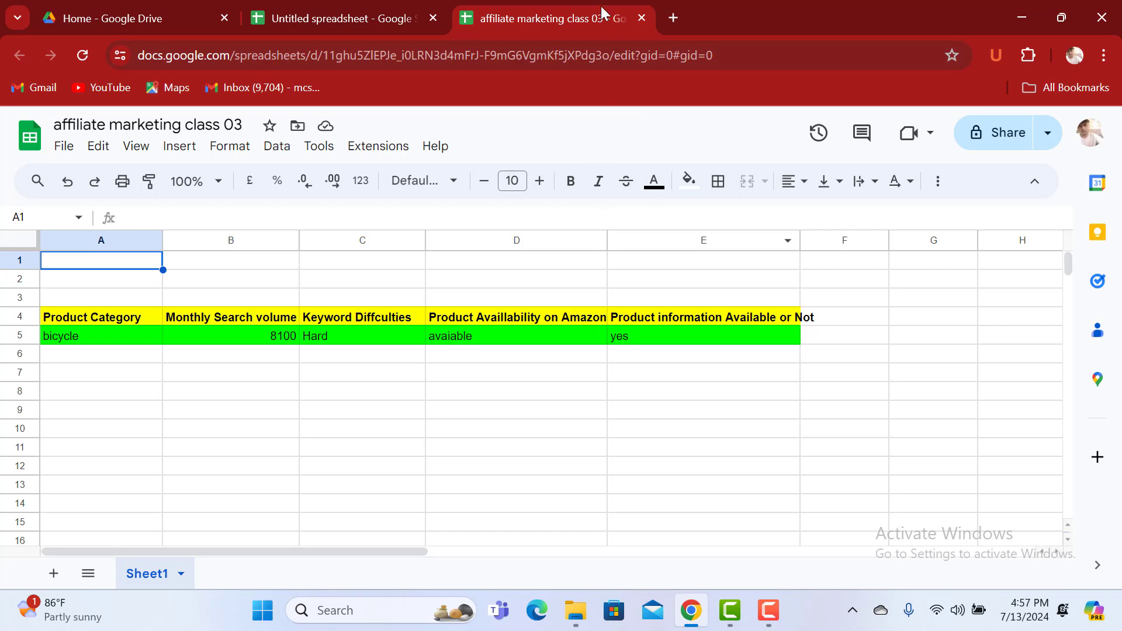
Search Google for Ahrefs in a new browser tab
click(674, 18)
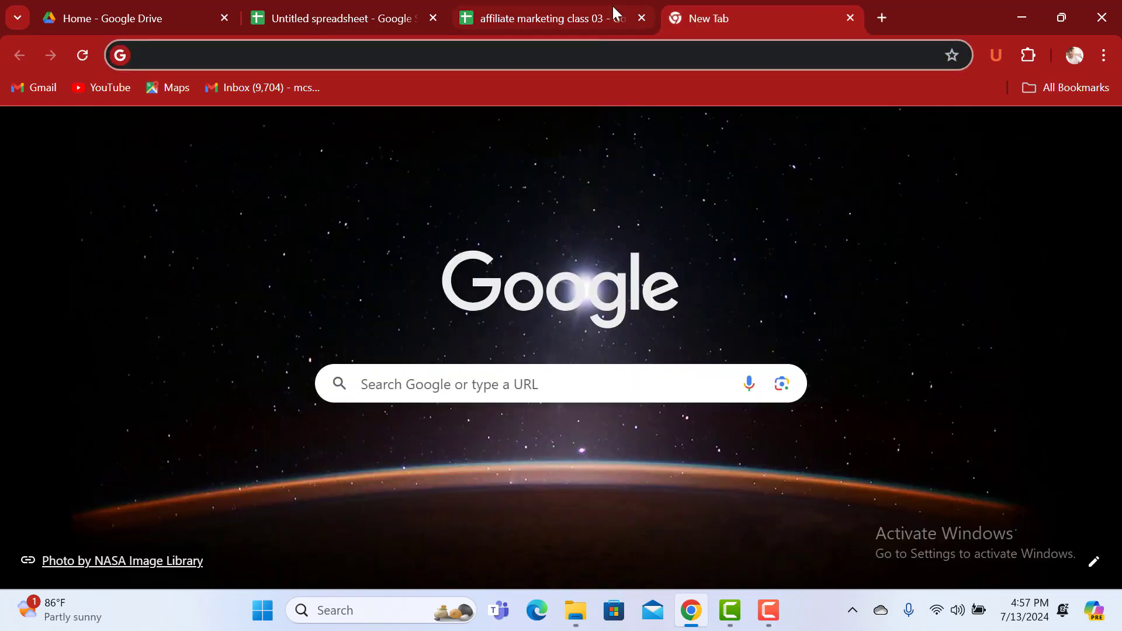
click(477, 374)
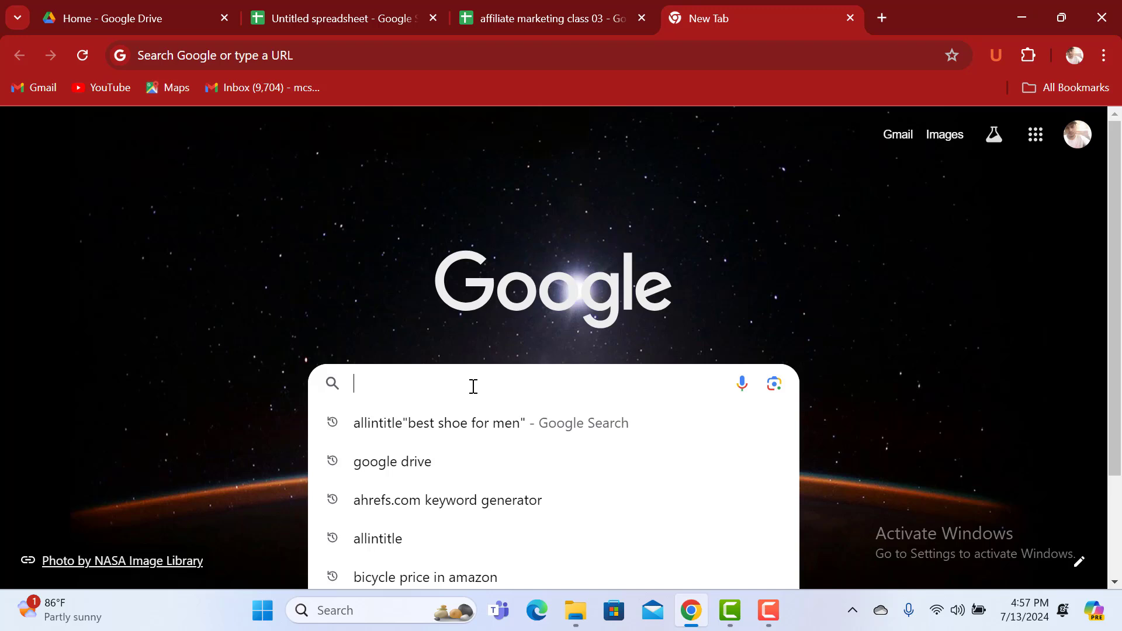
text(bes)
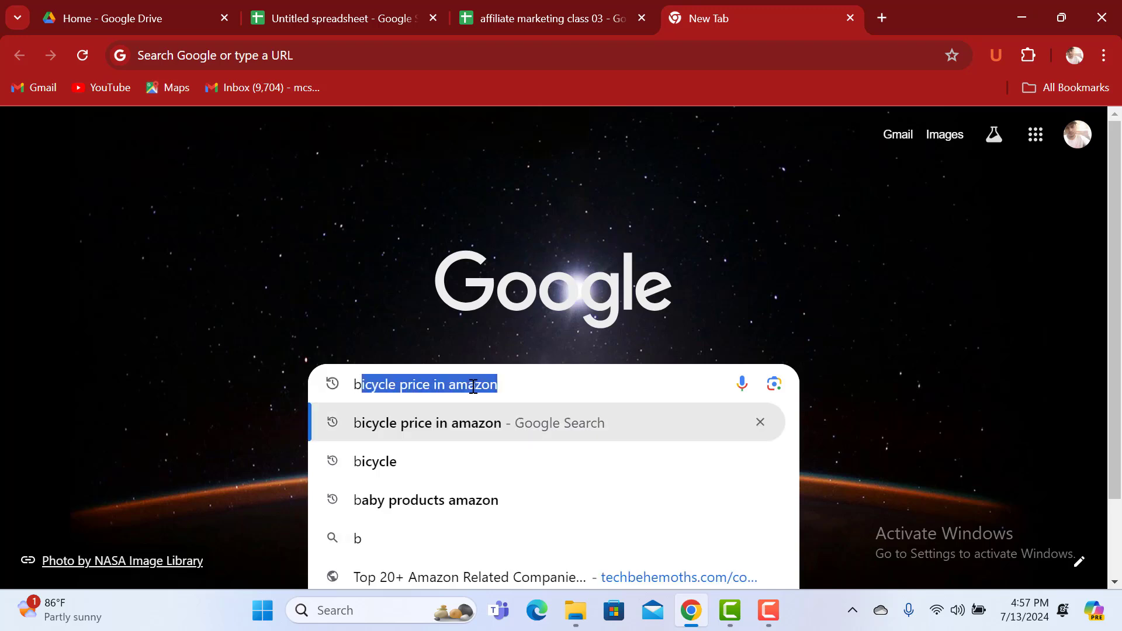
key(BackSpace)
key(BackSpace)
key(BackSpace)
text(a)
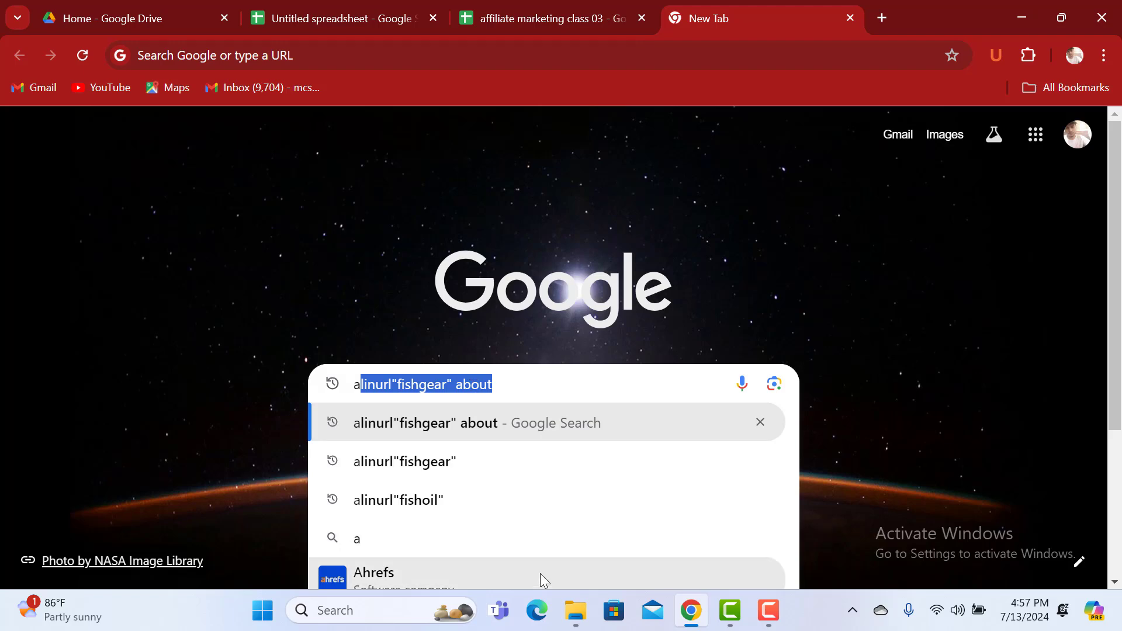
click(541, 574)
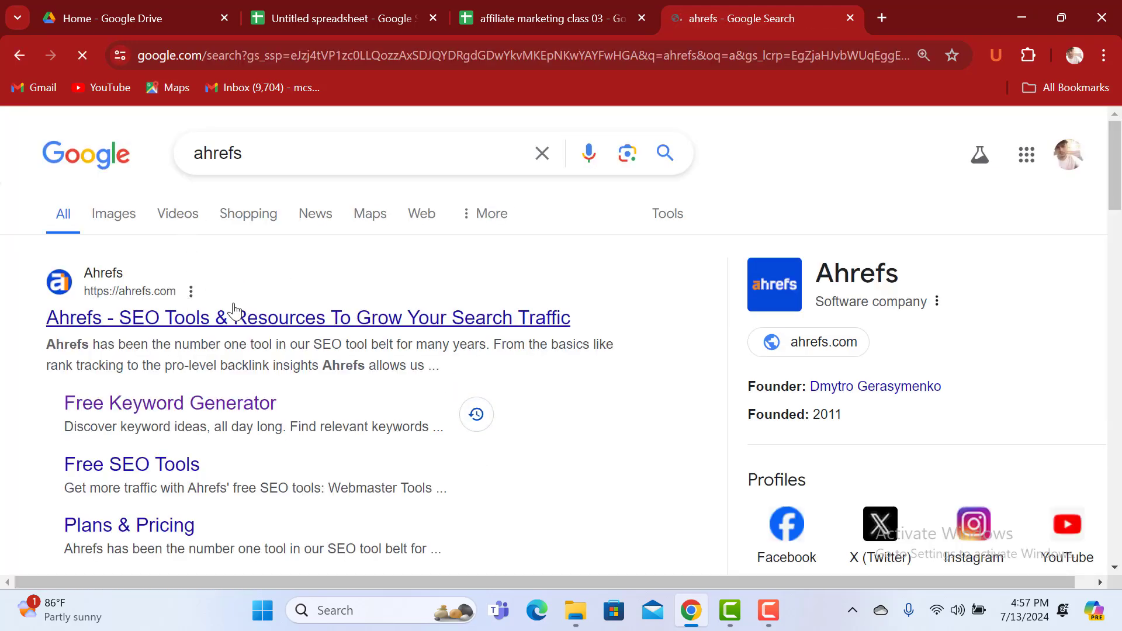
Open the Ahrefs homepage, look through it for the keyword tool, and return to the search results
click(415, 297)
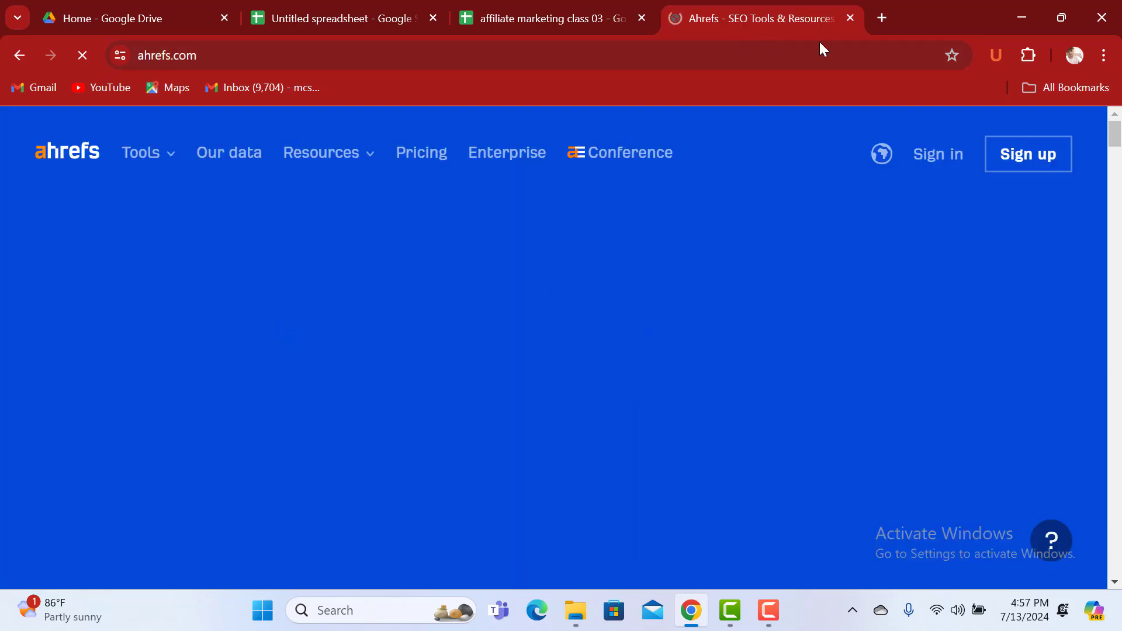
scroll(364, 287, down, 1)
scroll(365, 288, down, 3)
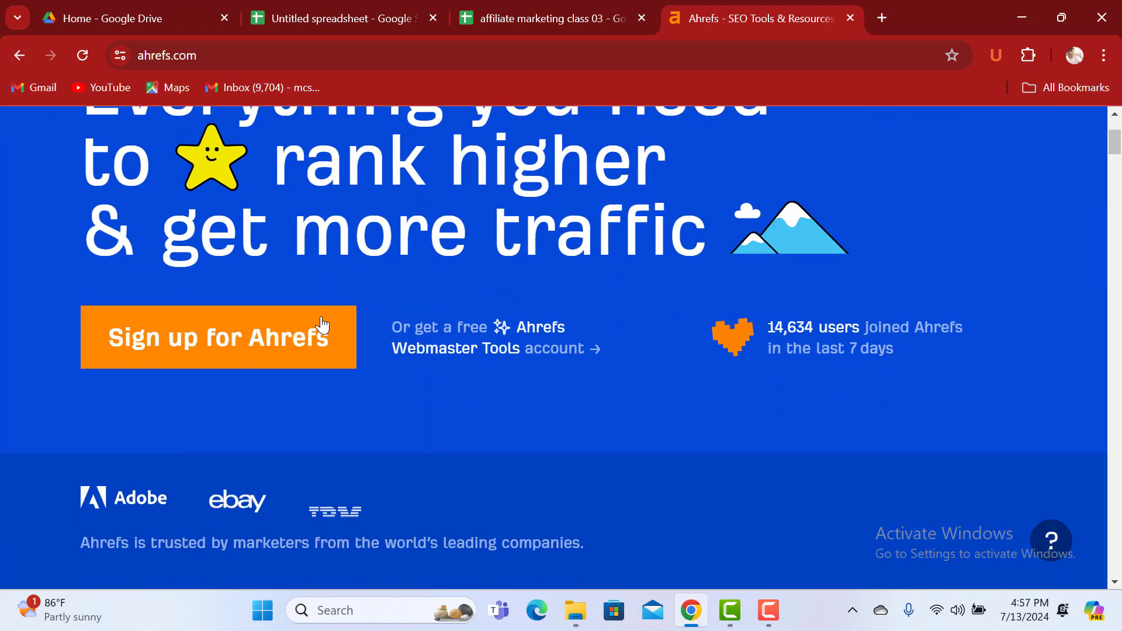
scroll(322, 328, up, 4)
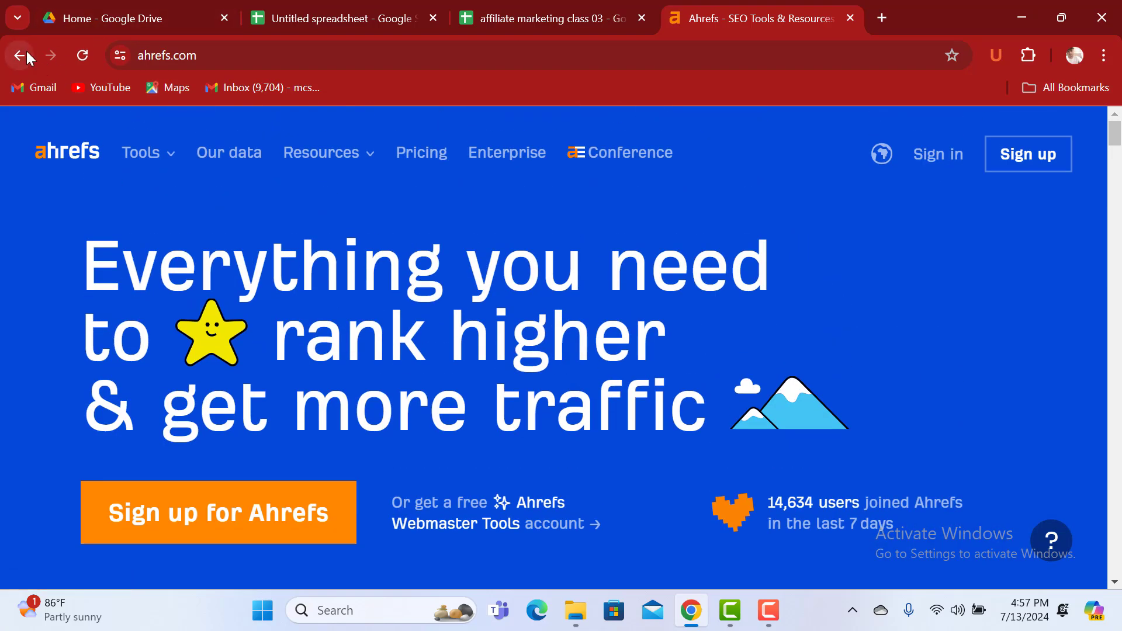
click(207, 61)
key(End)
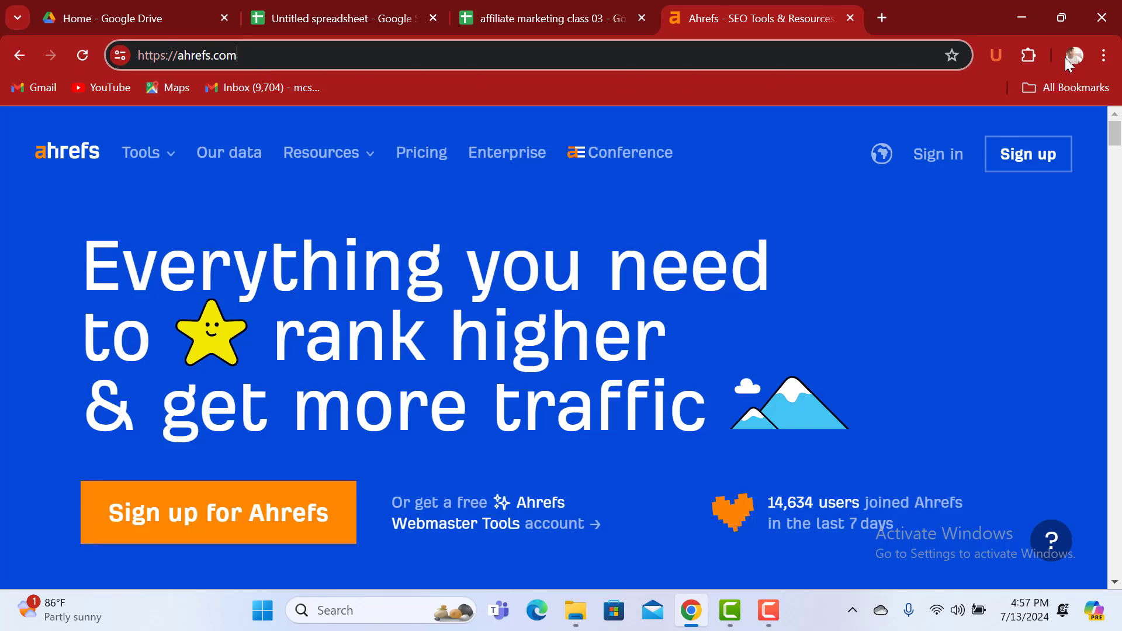
key(Return)
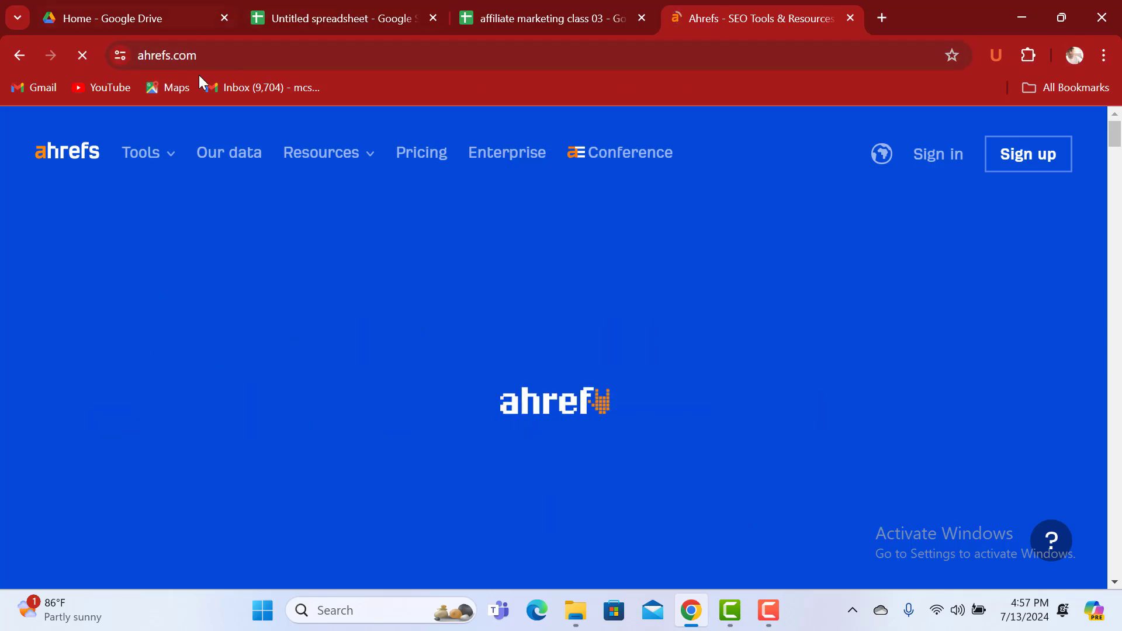
scroll(344, 280, down, 5)
scroll(343, 280, up, 5)
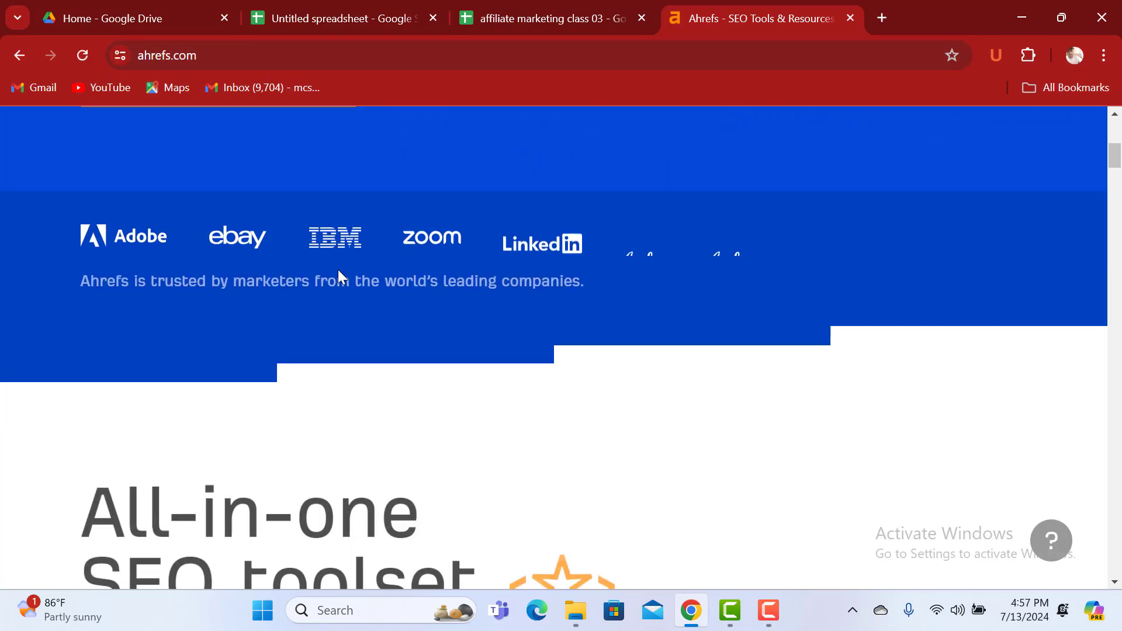
click(19, 55)
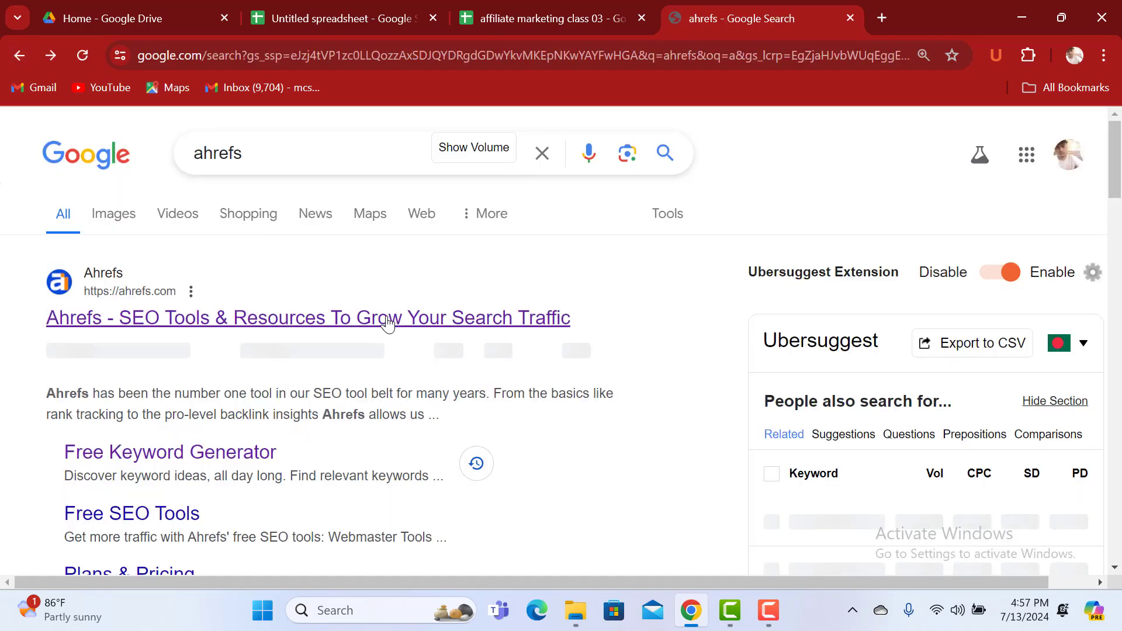
Search Google for "ahrefs.com keyword generator" and open the Free Keyword Generator Tool page
scroll(216, 325, down, 8)
scroll(390, 344, up, 8)
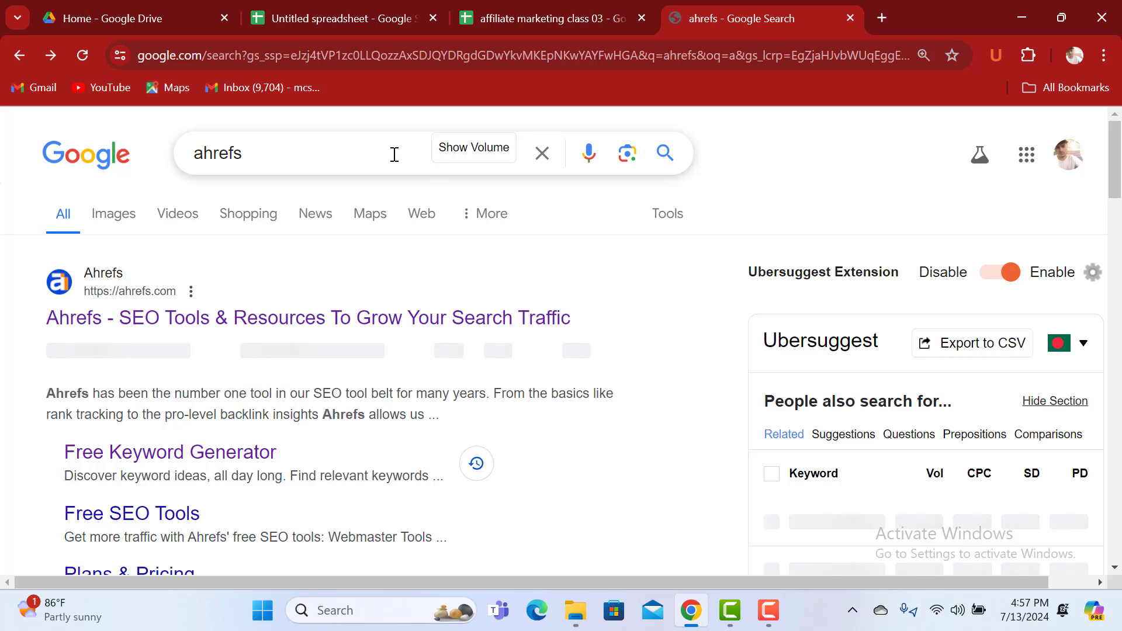
click(393, 154)
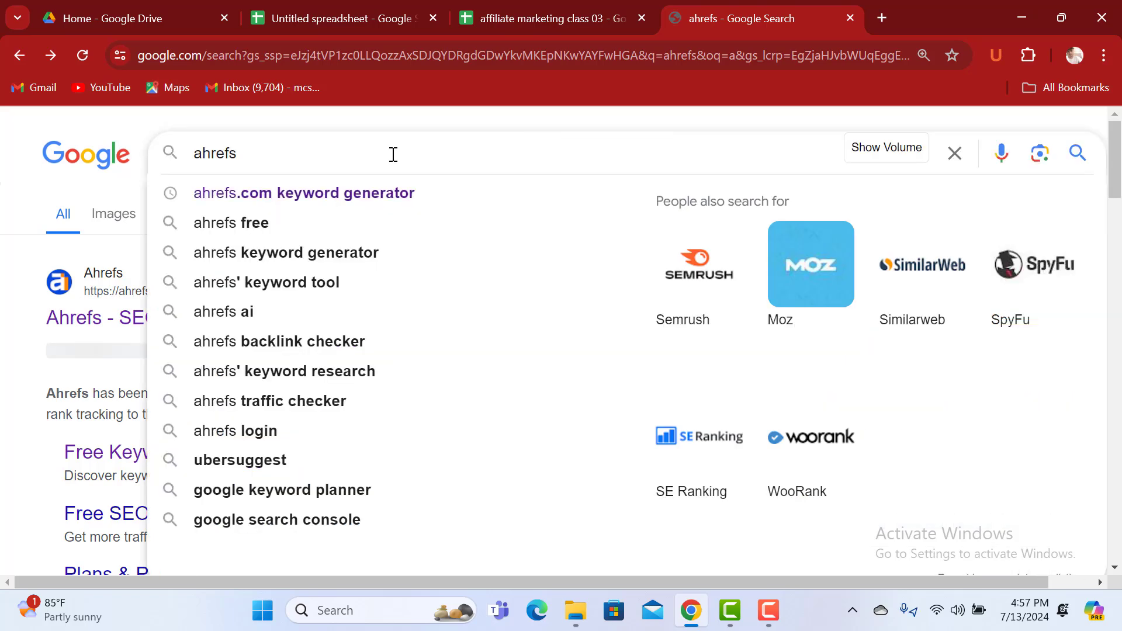
click(399, 194)
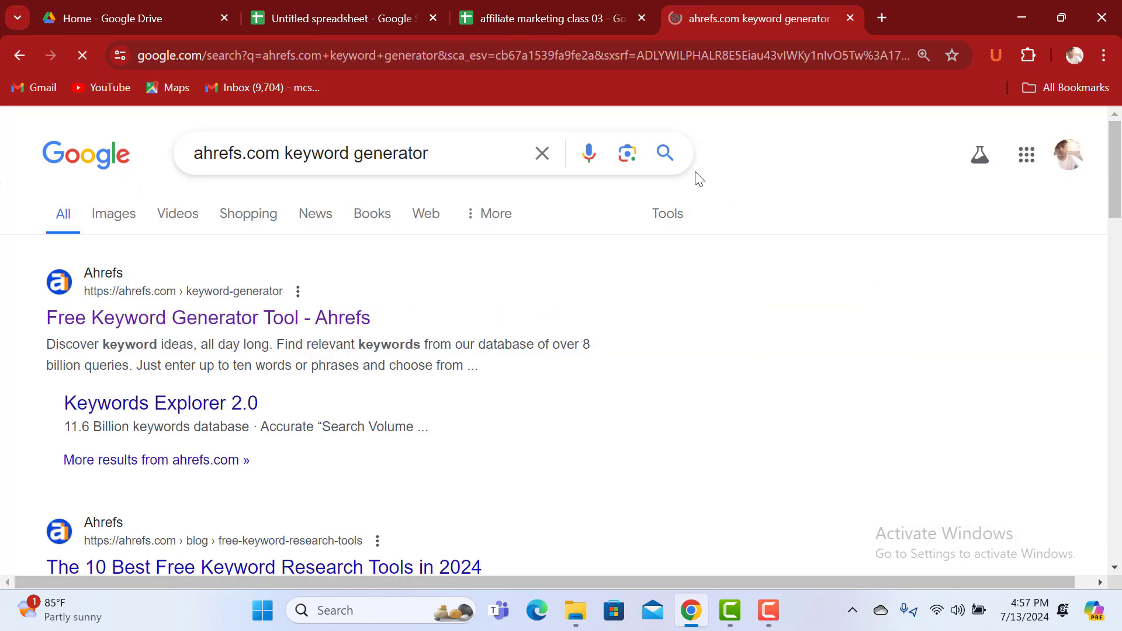
click(301, 322)
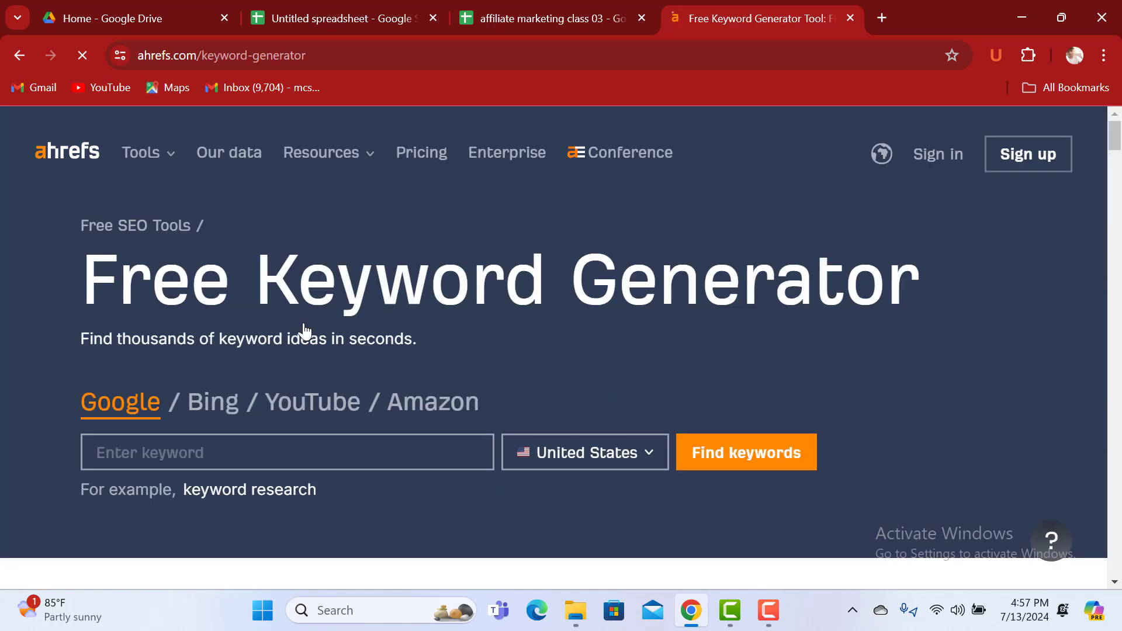
Look up keyword ideas for "Best man for shoes" in the keyword generator
click(258, 459)
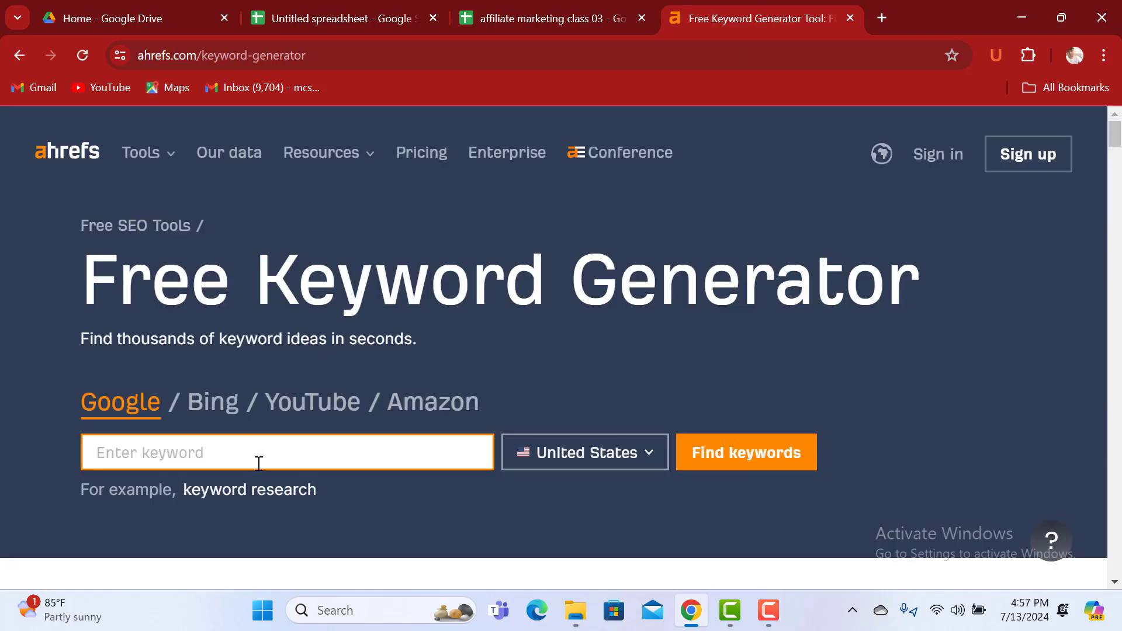
text(Best)
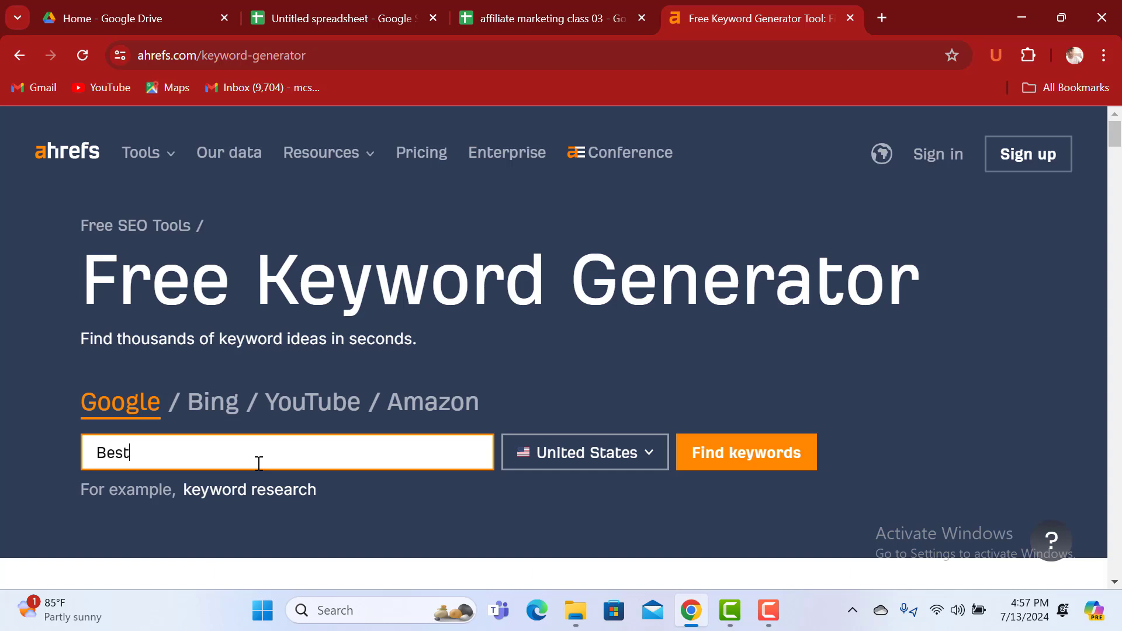
text( man for shoes)
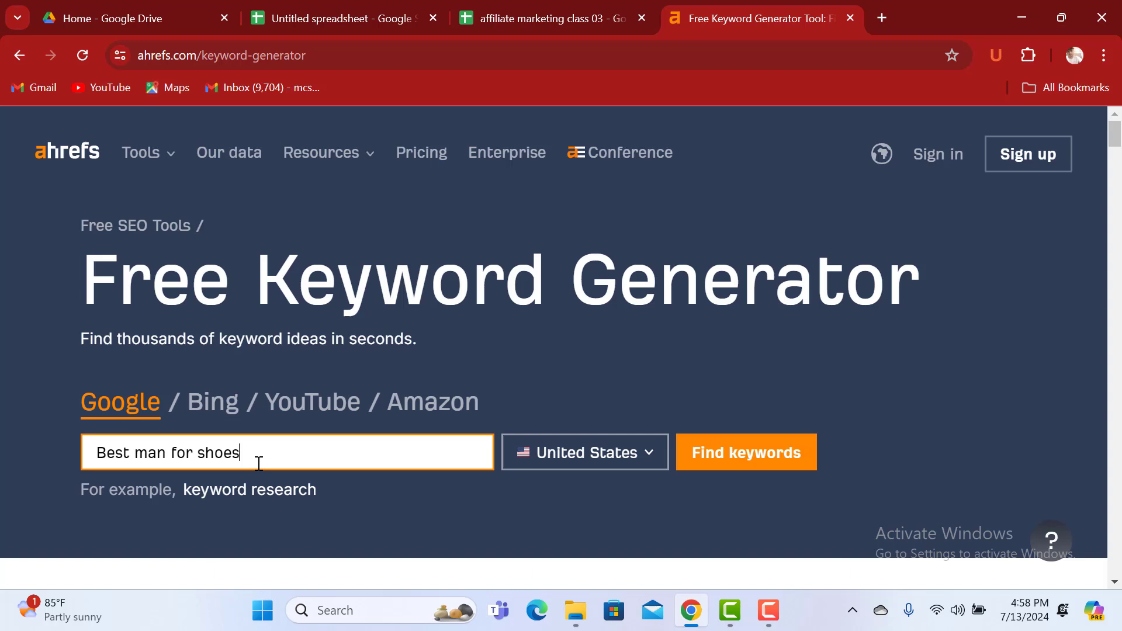
click(741, 458)
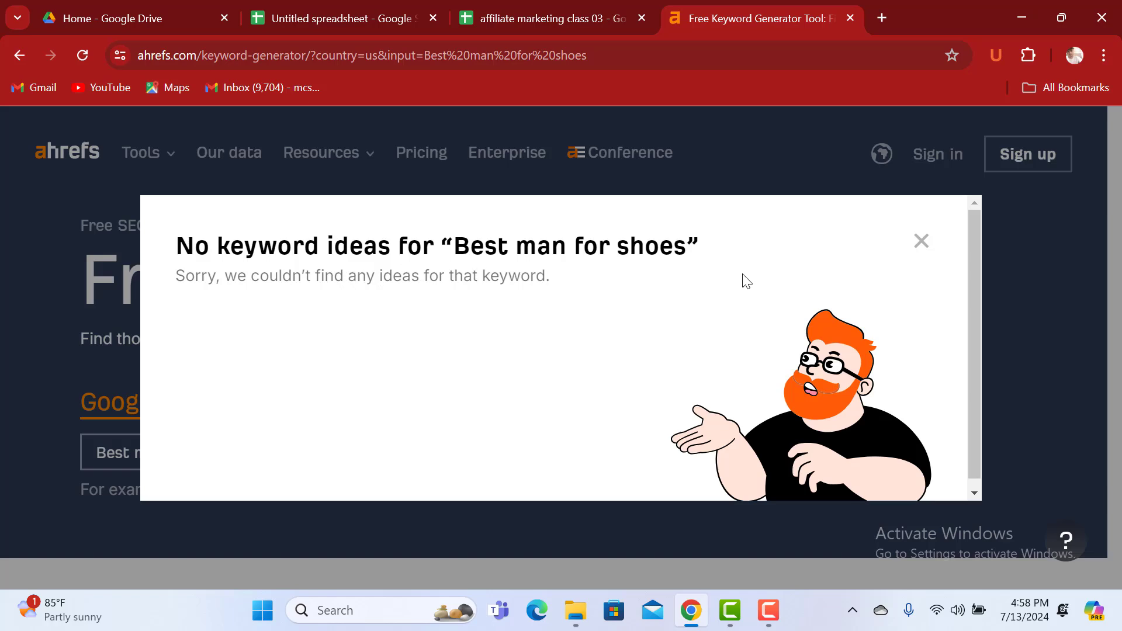
Dismiss the keyword results, replace the keyword with "fishgear", and look up its keyword ideas
click(916, 249)
drag(243, 453, 55, 439)
key(BackSpace)
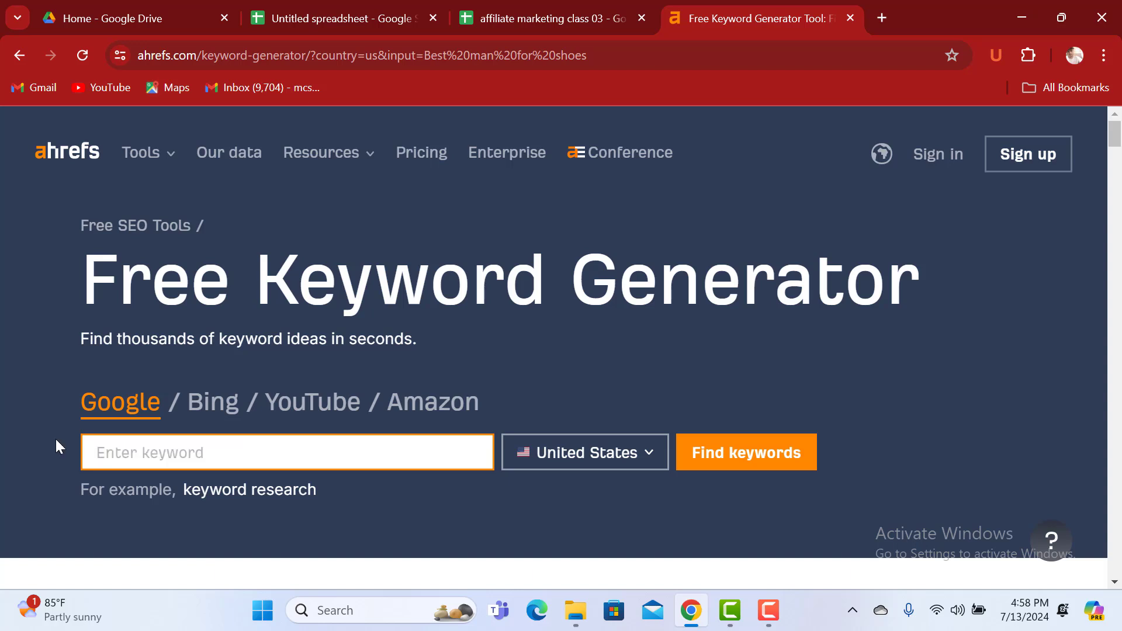
text(fish)
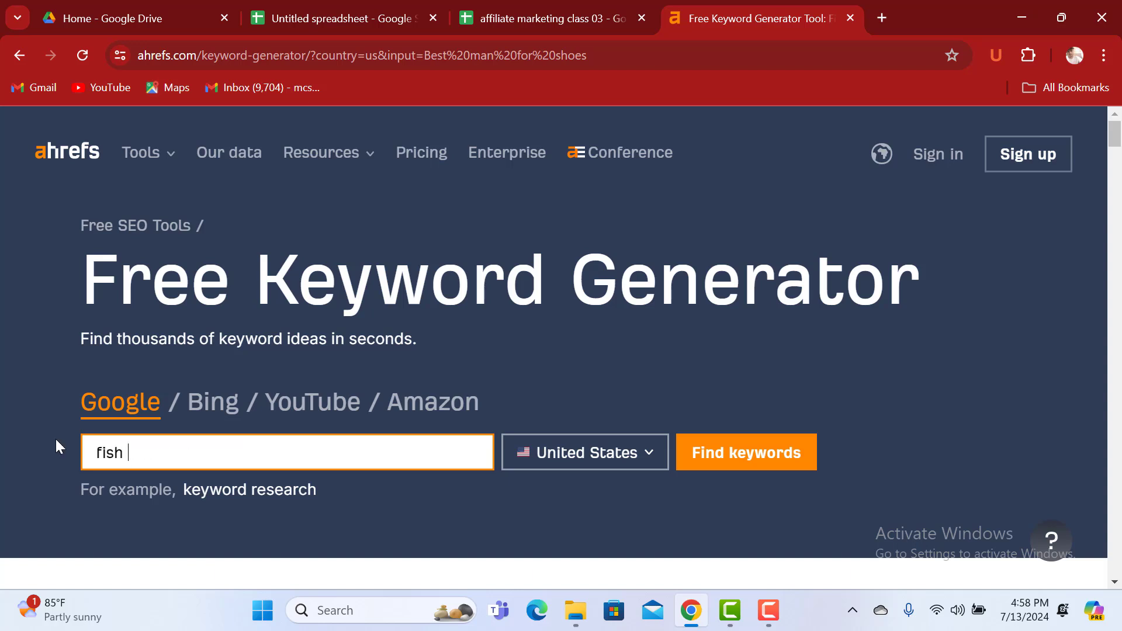
text(geart)
key(BackSpace)
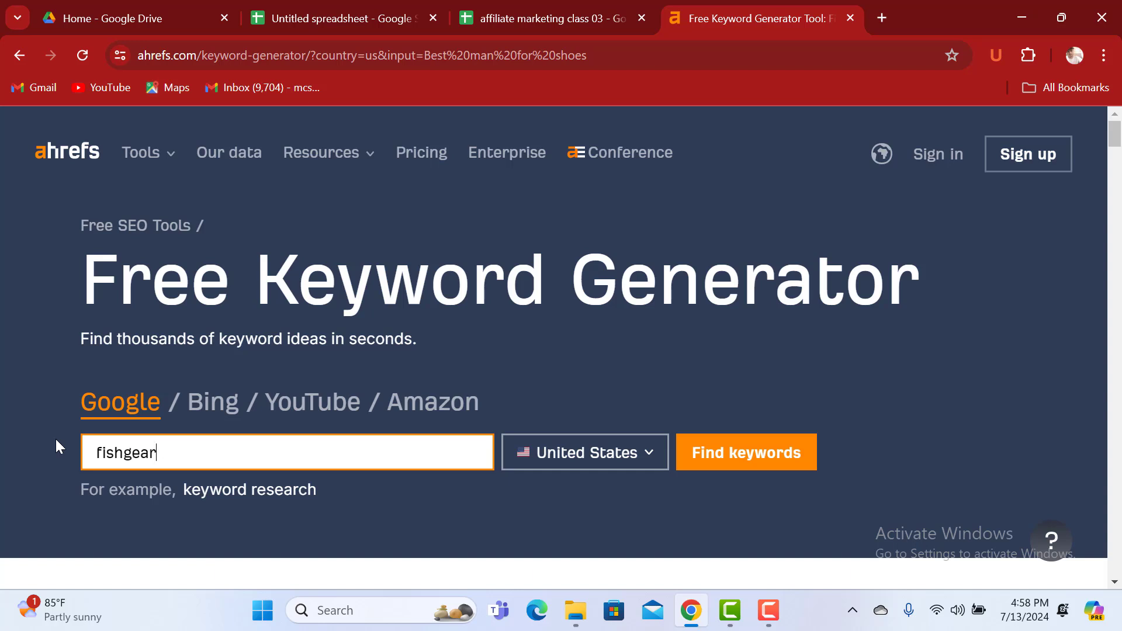
click(728, 468)
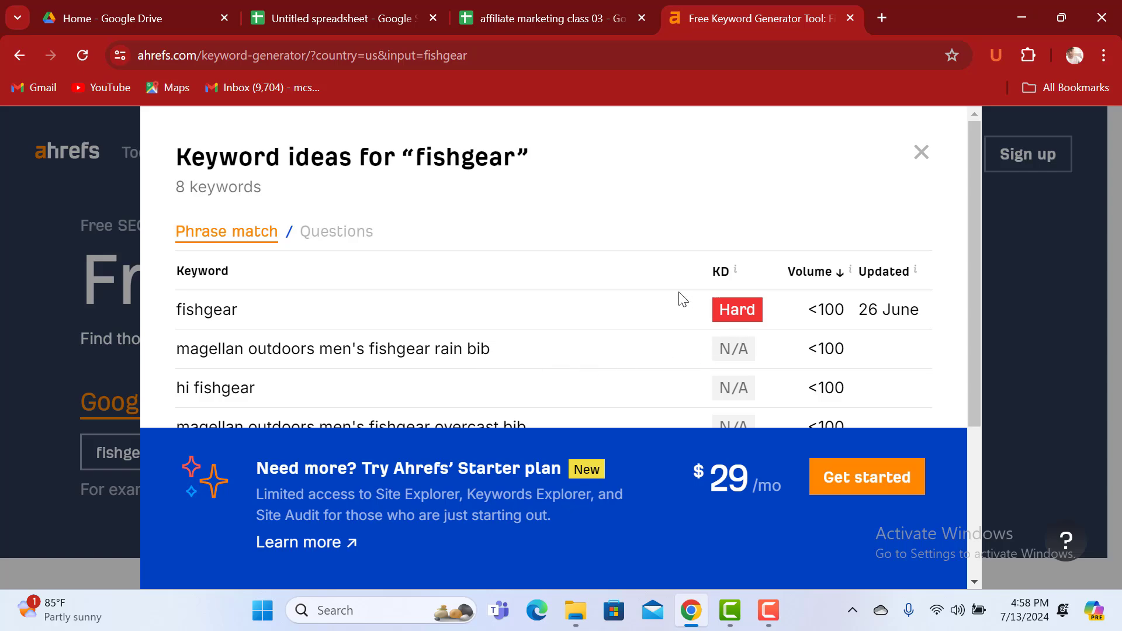
Switch to the "affiliate marketing class 03" spreadsheet and enter "Fish Gear" as the product category in cell A6
click(325, 12)
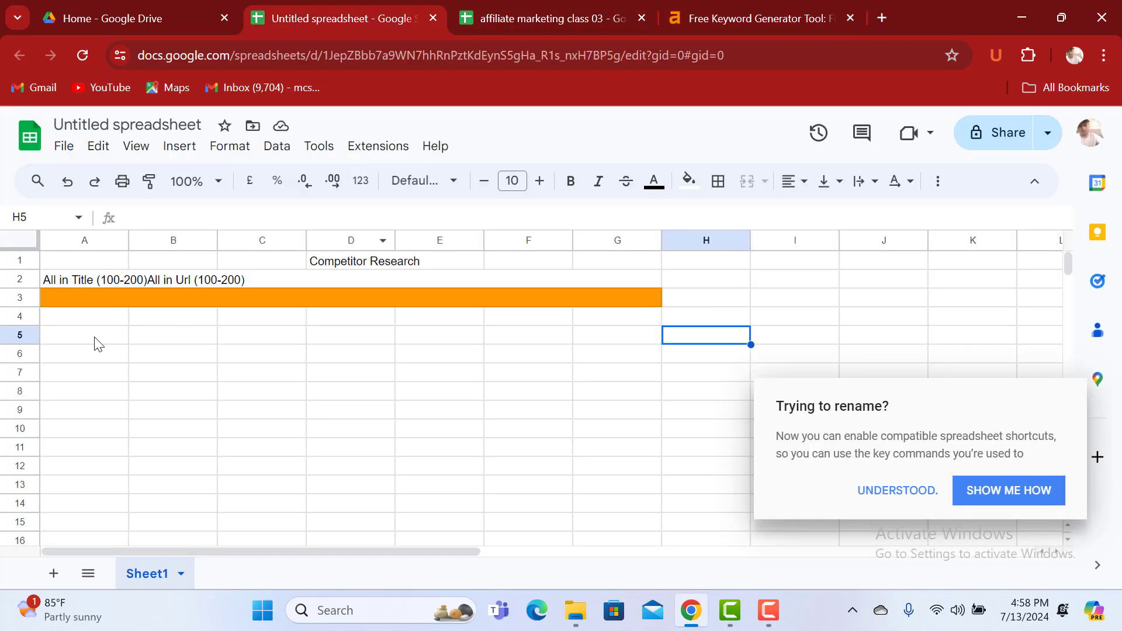
click(587, 17)
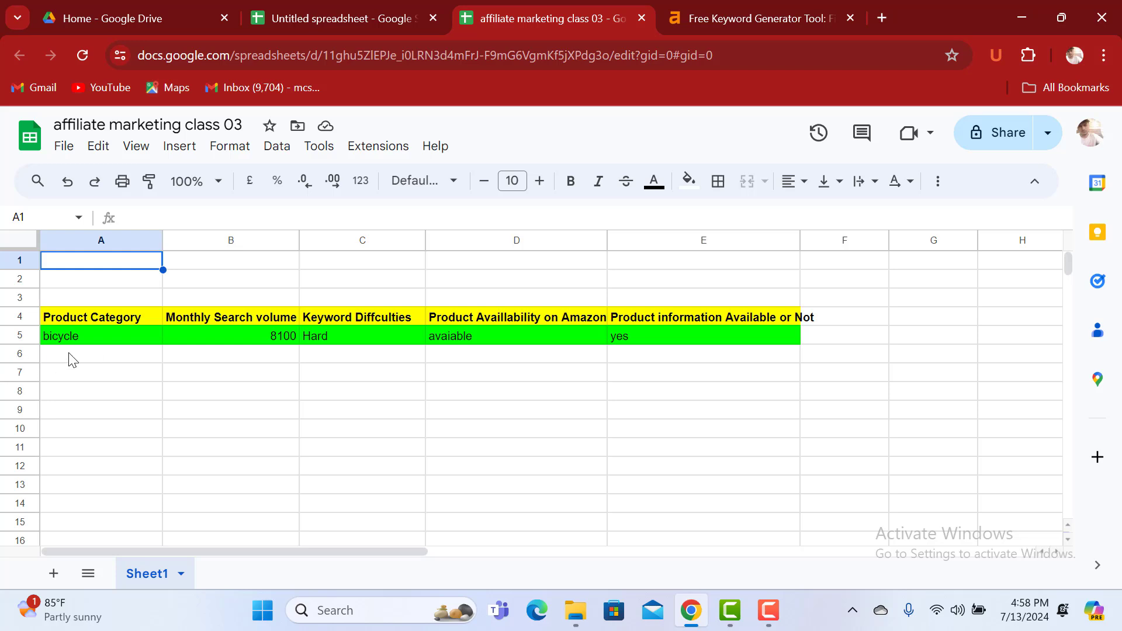
click(69, 358)
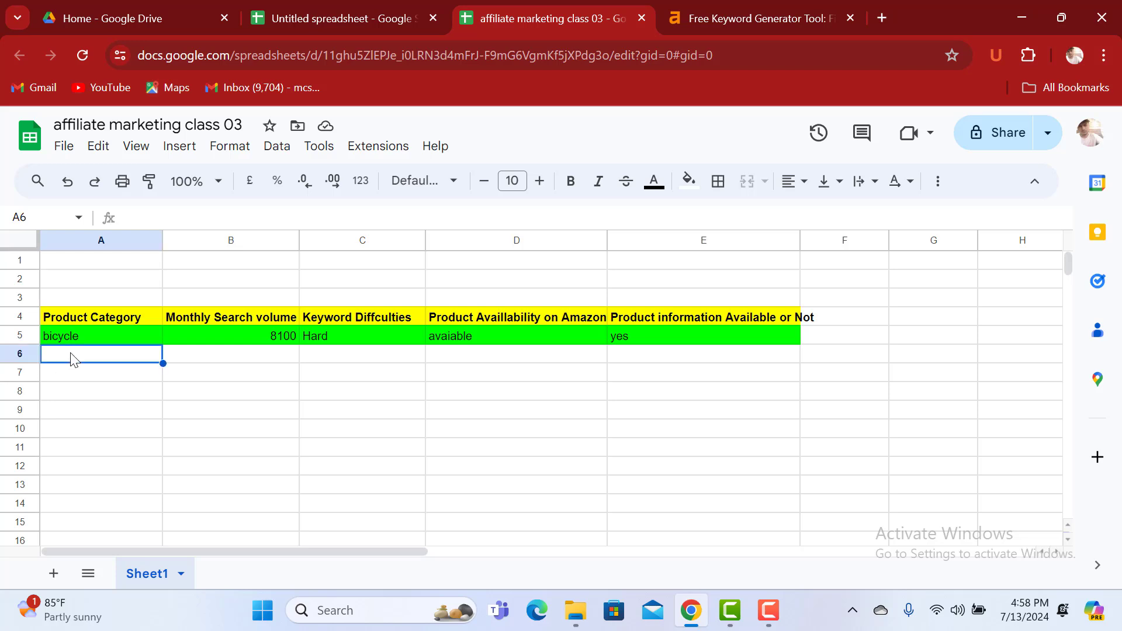
text(Fs)
key(BackSpace)
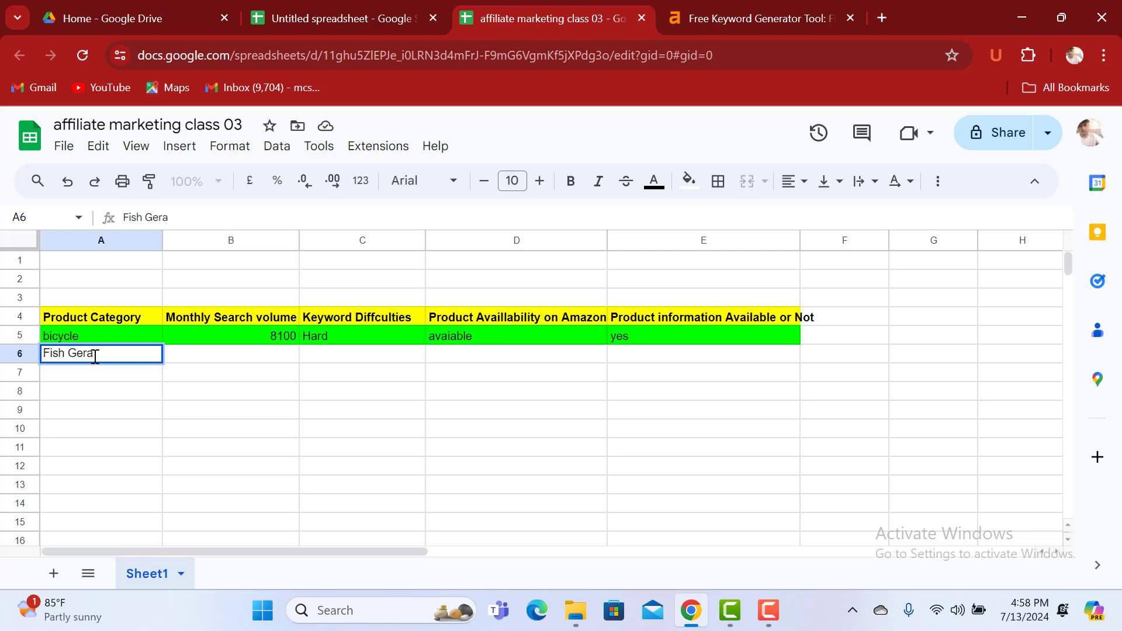
text(ar)
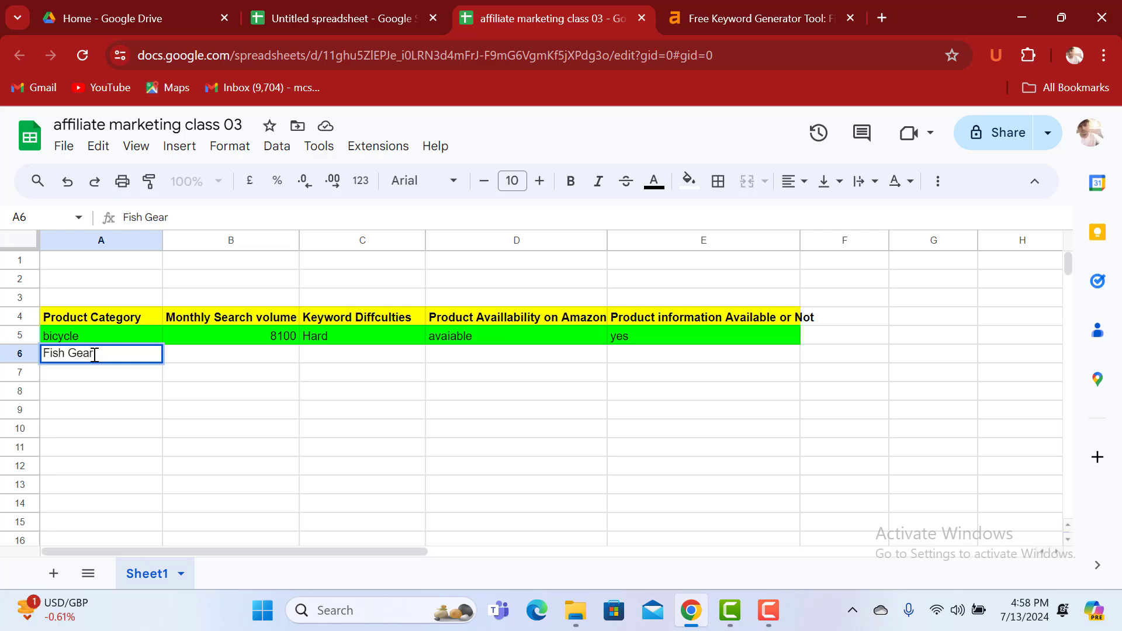
Check the search volume of "fishgear" in the keyword generator and enter 100 as Fish Gear's monthly search volume in cell B6
click(197, 356)
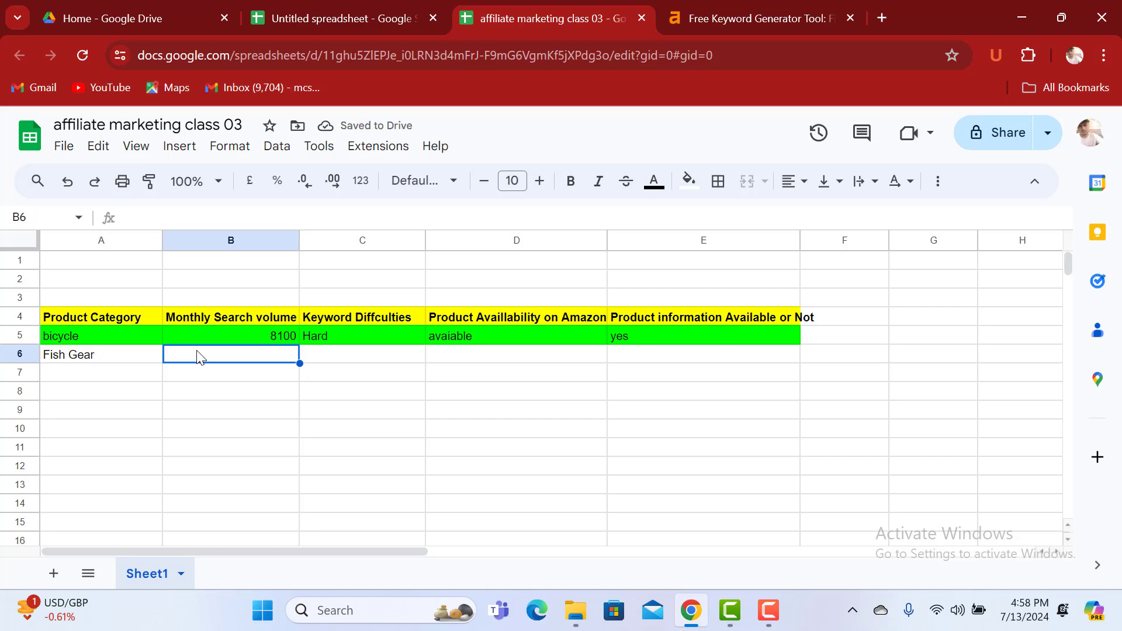
click(782, 20)
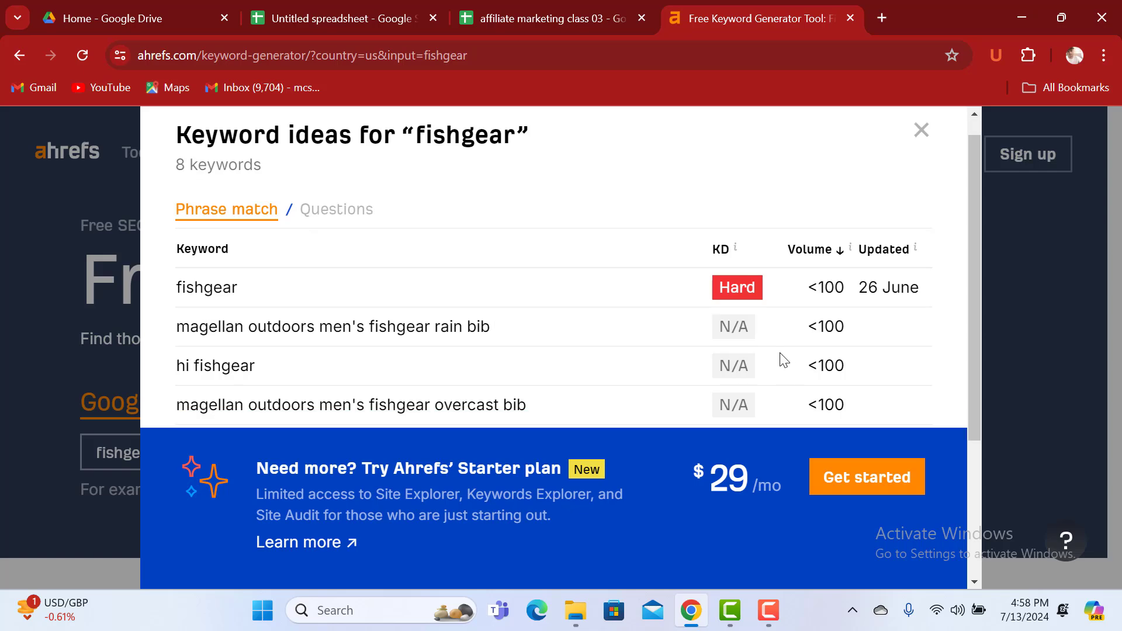
scroll(777, 356, down, 3)
scroll(710, 342, up, 3)
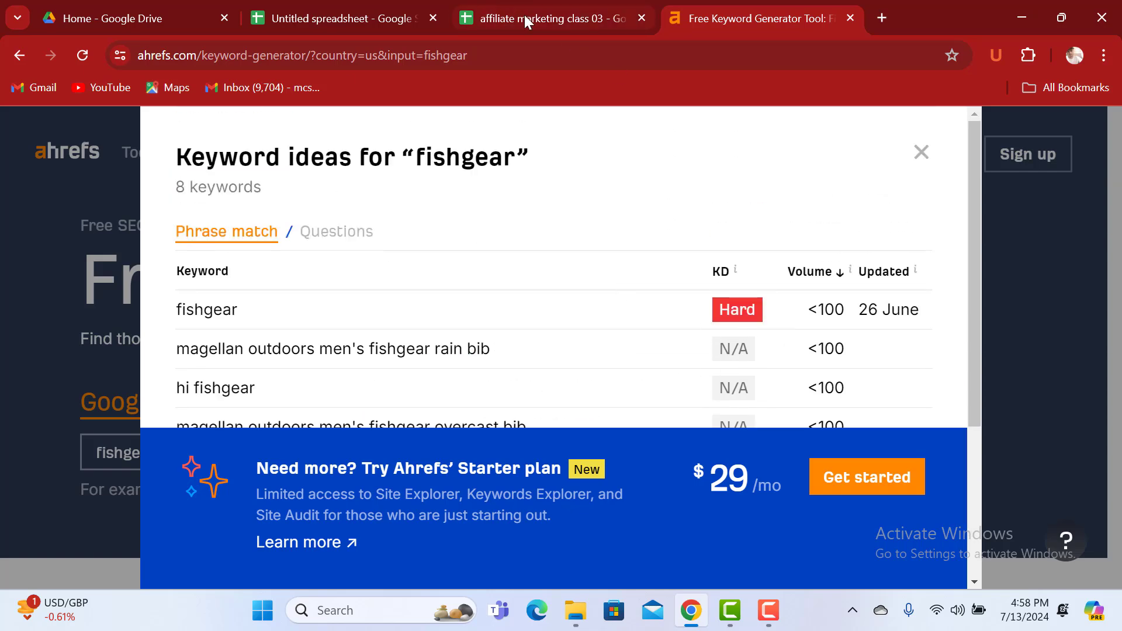
click(884, 17)
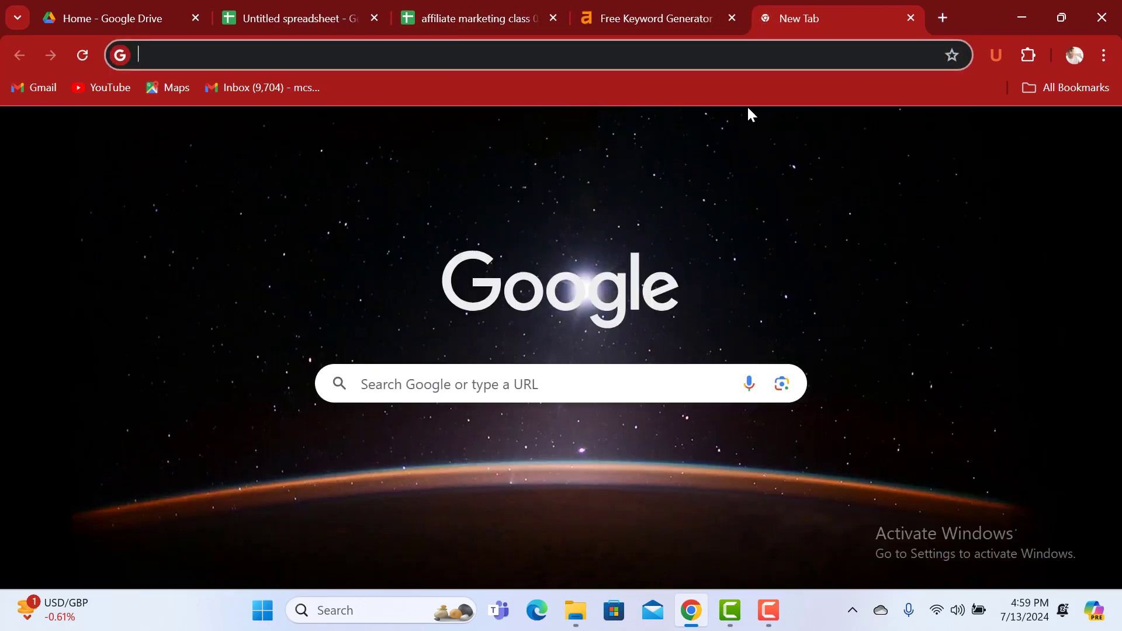
click(682, 18)
mouse_move(816, 266)
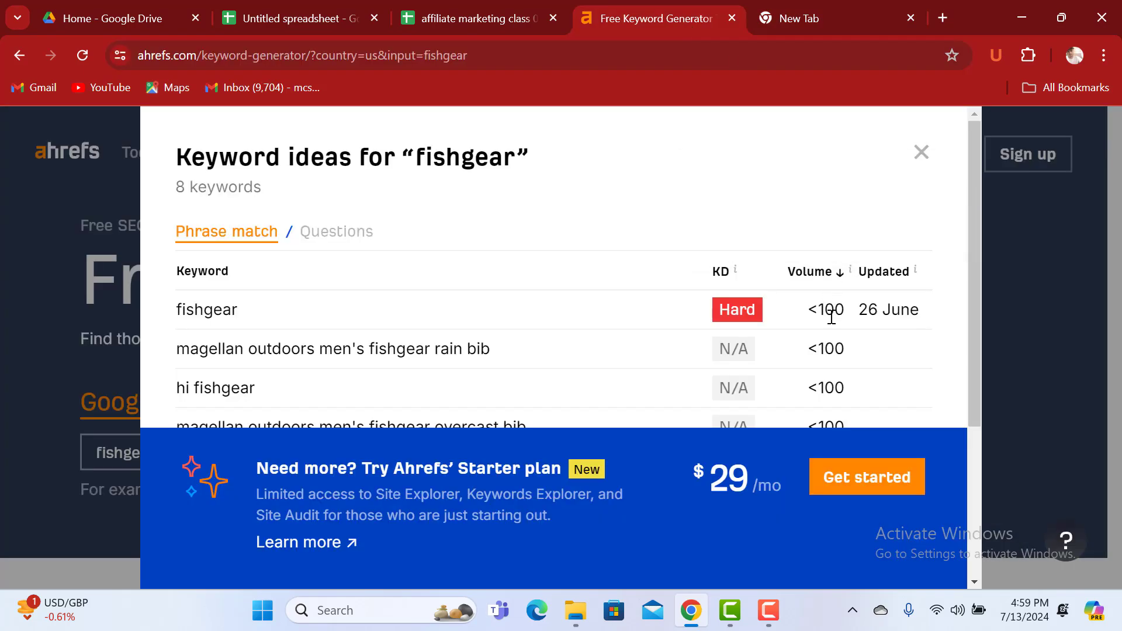
click(334, 16)
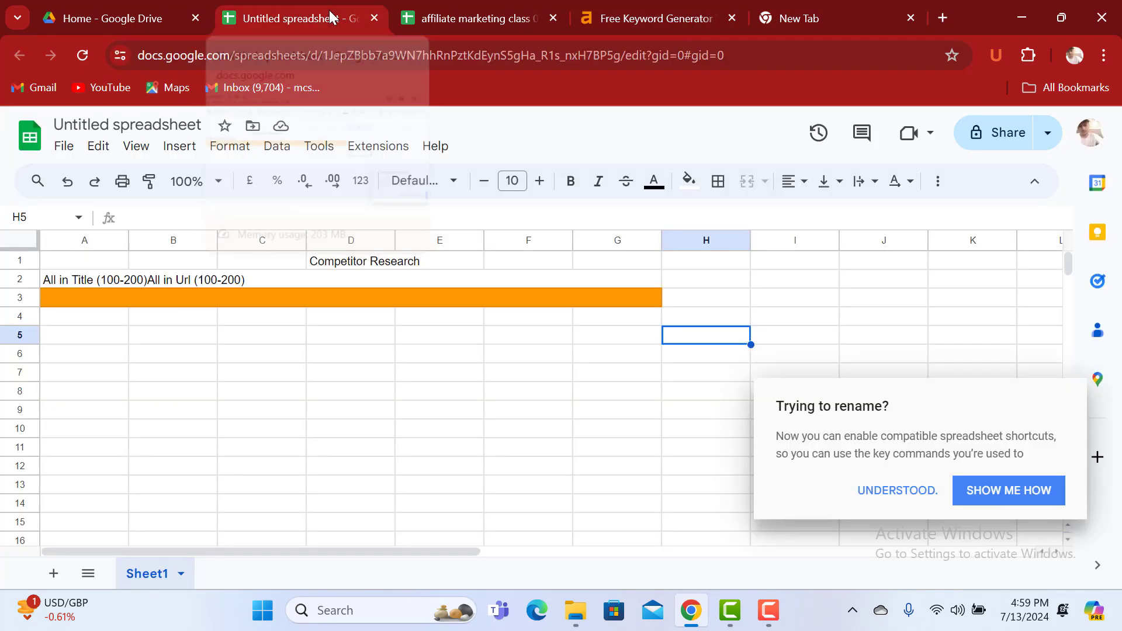
click(504, 12)
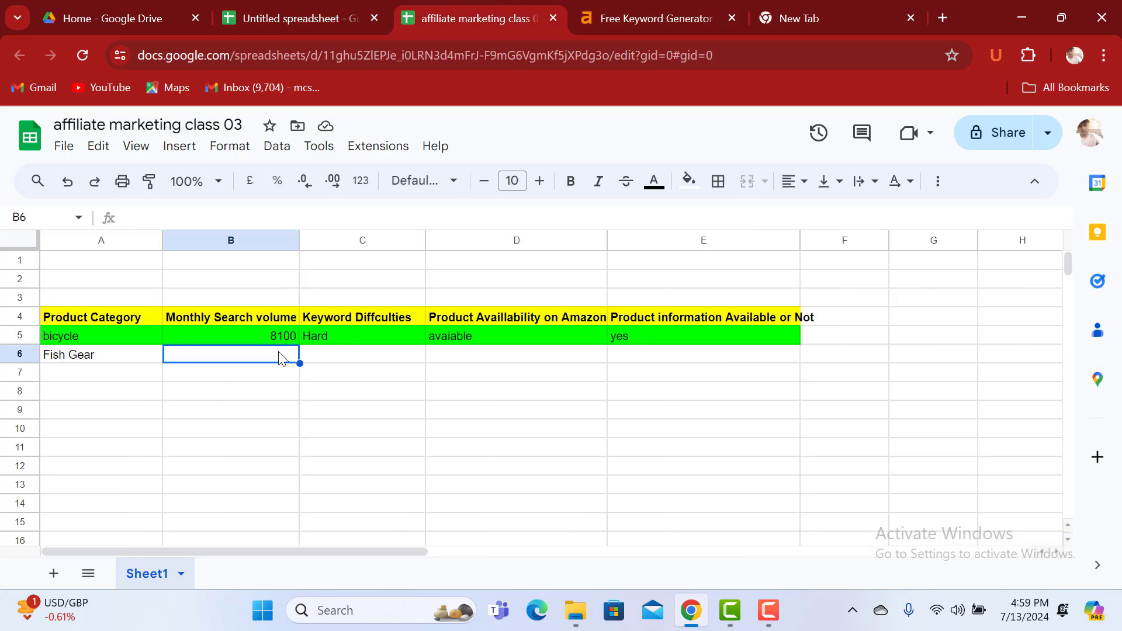
text(100)
Enter "Hard" as Fish Gear's keyword difficulty in cell C6 and "avaiable" as its Amazon availability in cell D6
click(345, 360)
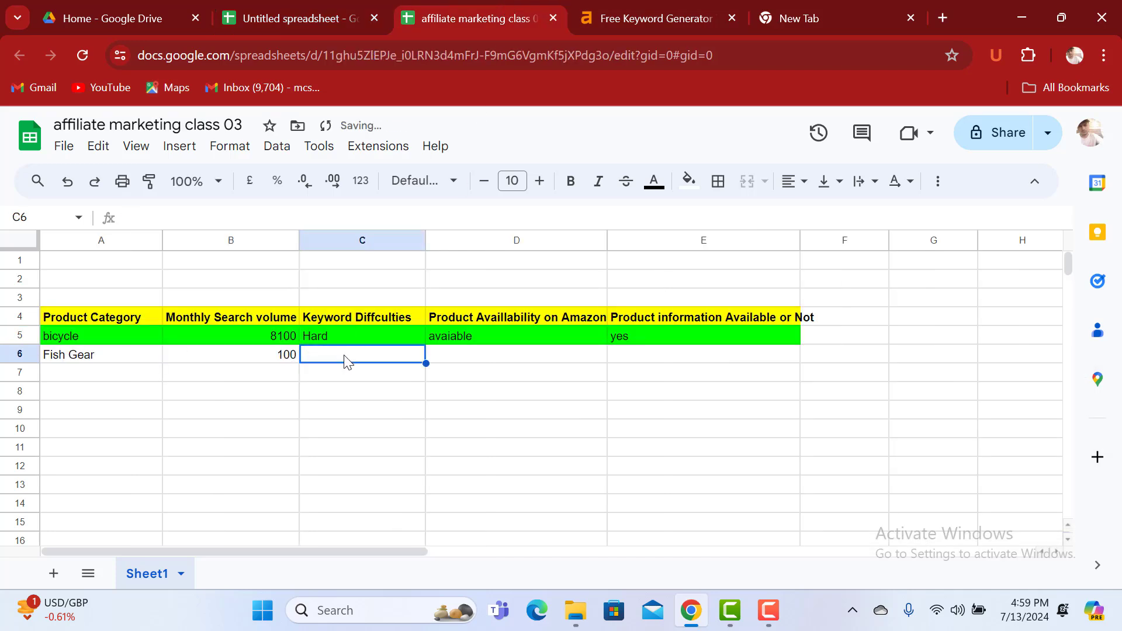
text(Hsr)
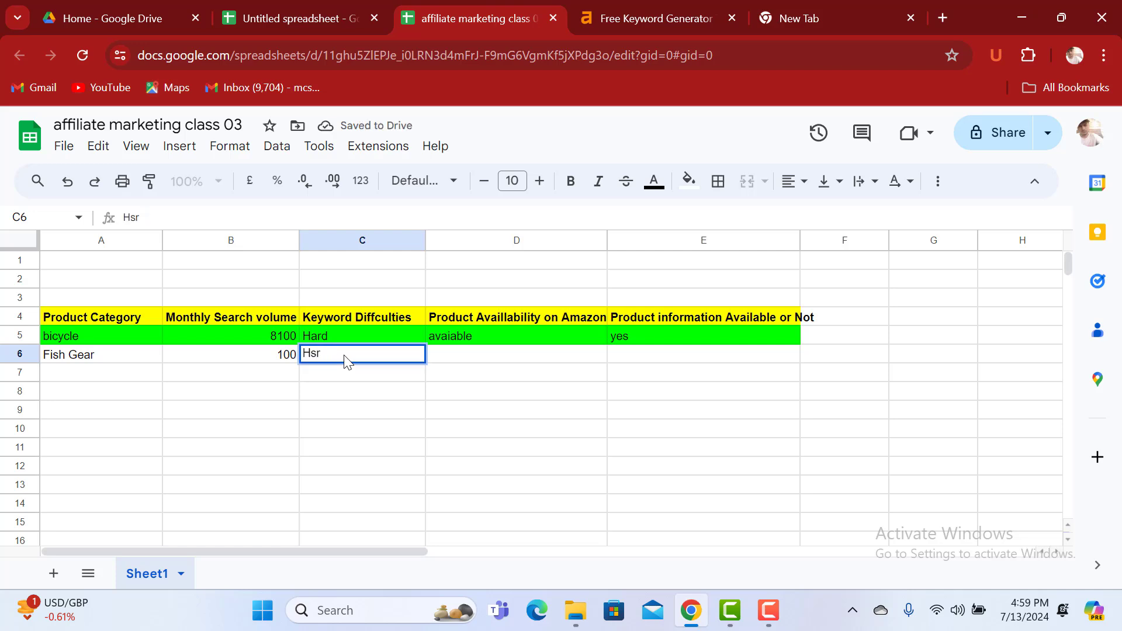
key(BackSpace)
text(ard)
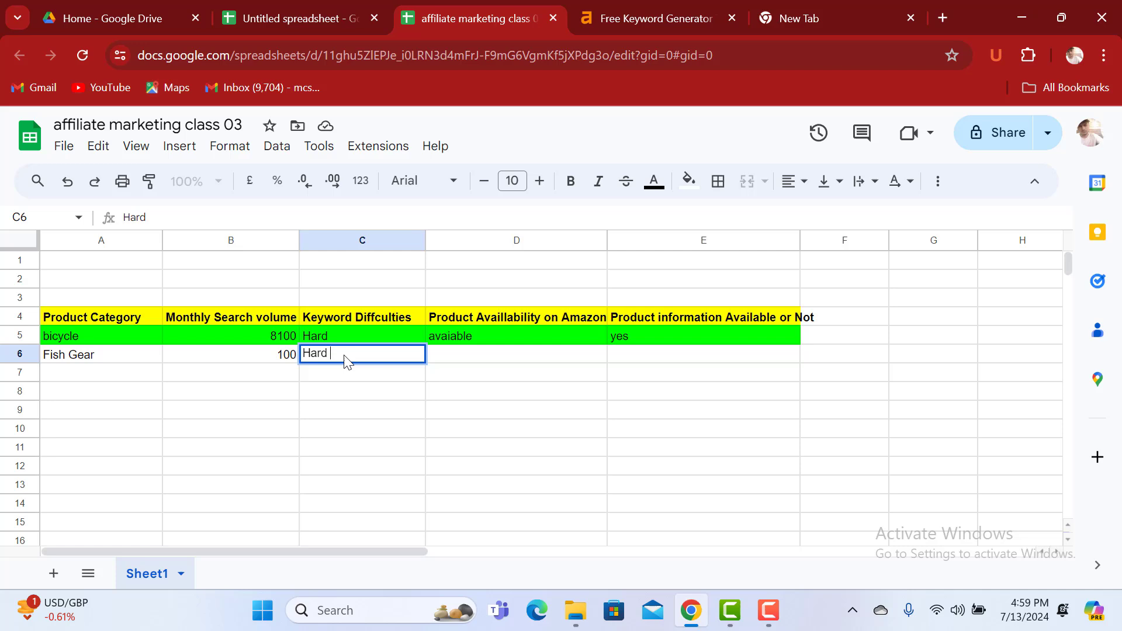
click(461, 361)
text(avai)
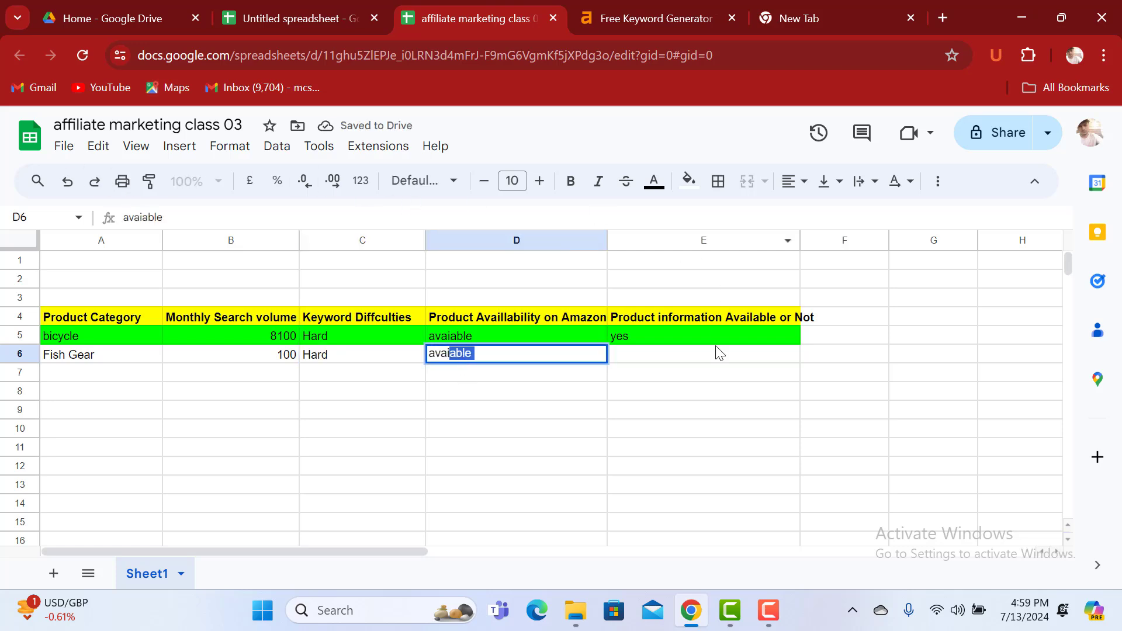
Enter "yes" for Fish Gear's product information availability in cell E6
click(715, 361)
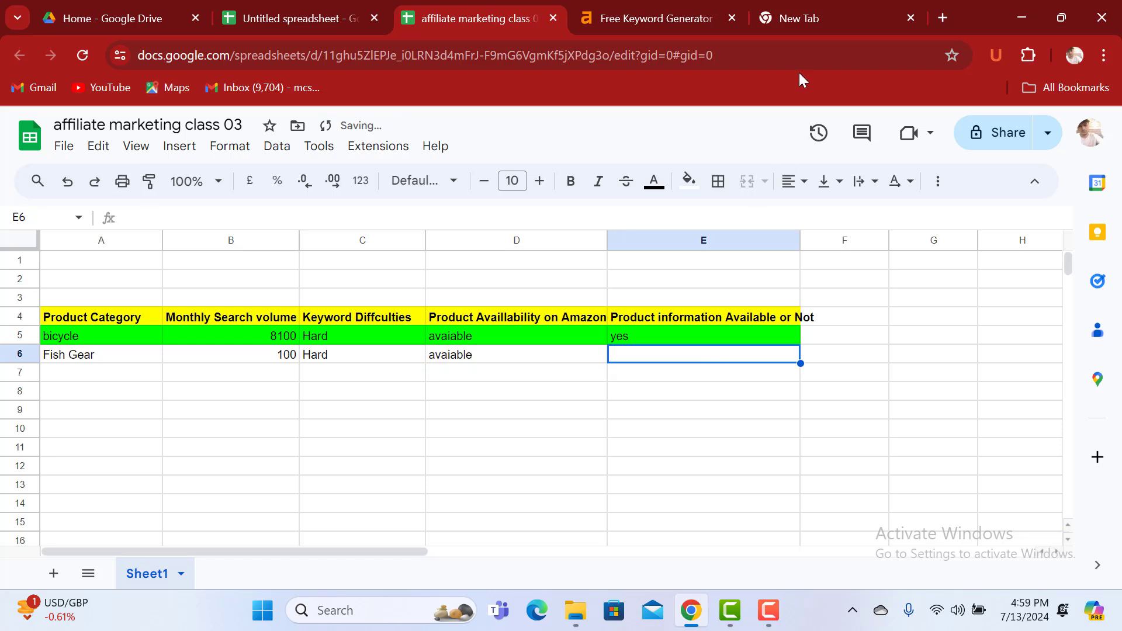
click(812, 14)
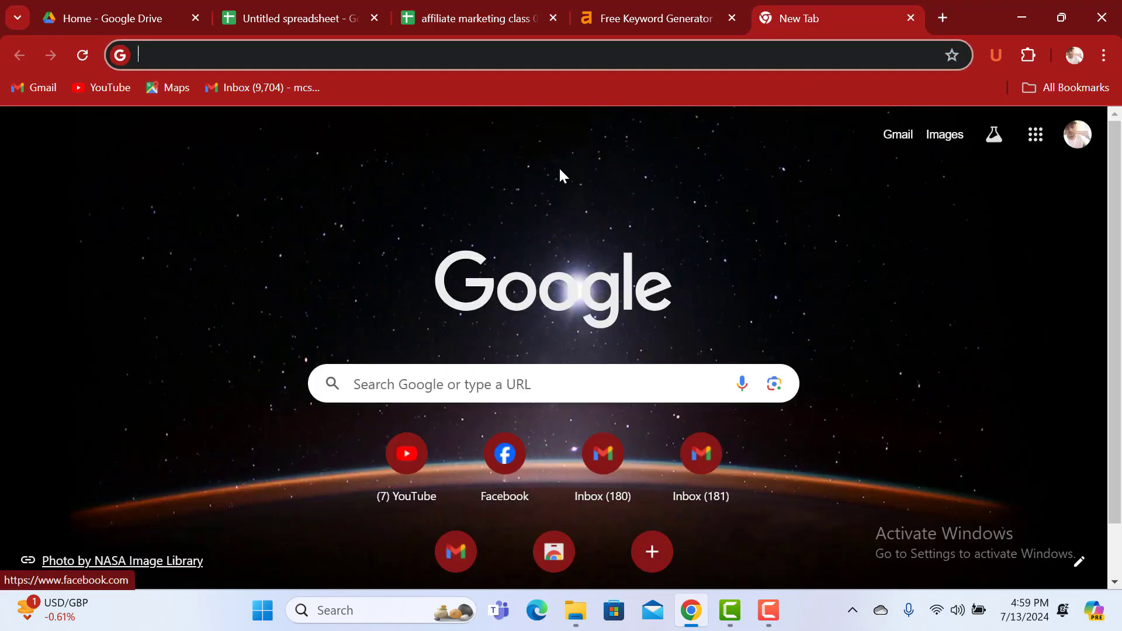
click(475, 10)
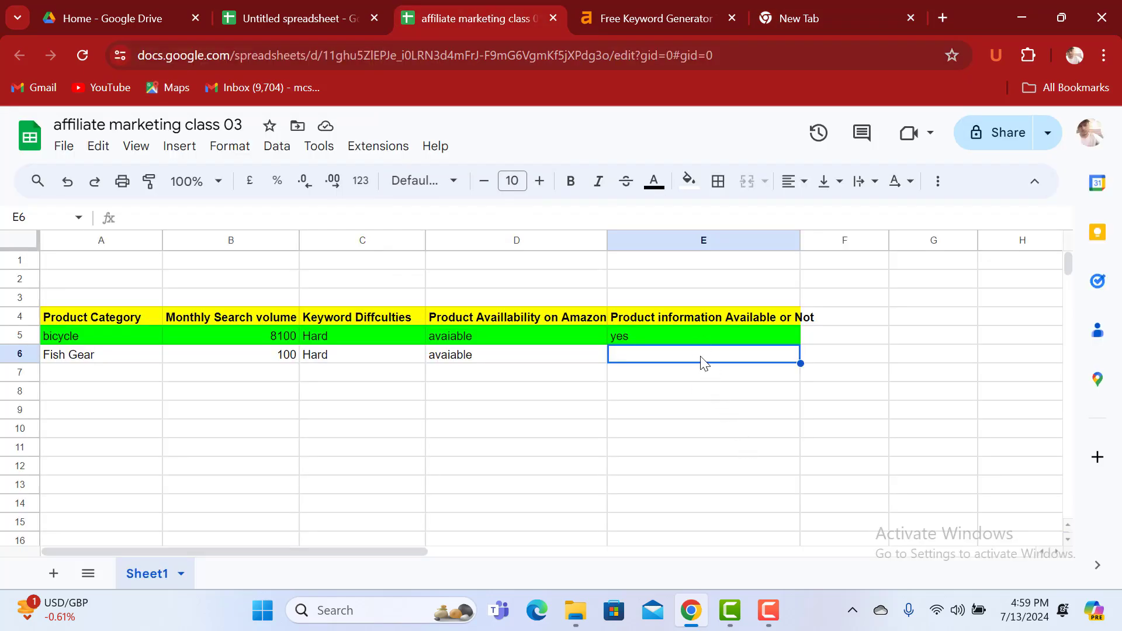
text(yes)
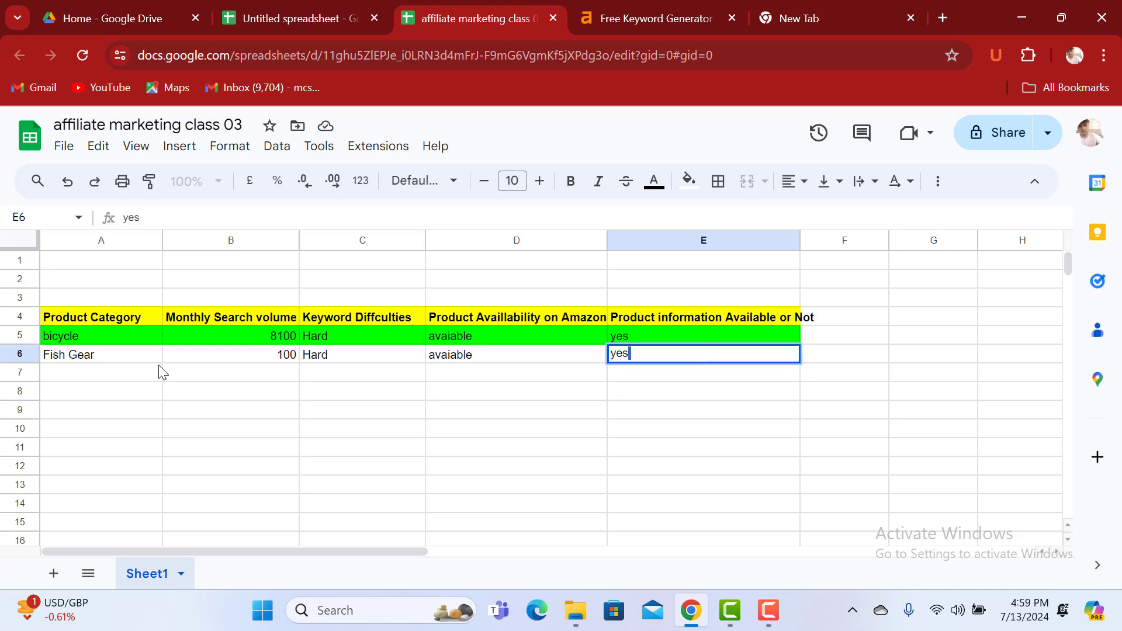
Try a red fill on cells A5:E6, and undo it
drag(65, 360, 700, 345)
click(691, 182)
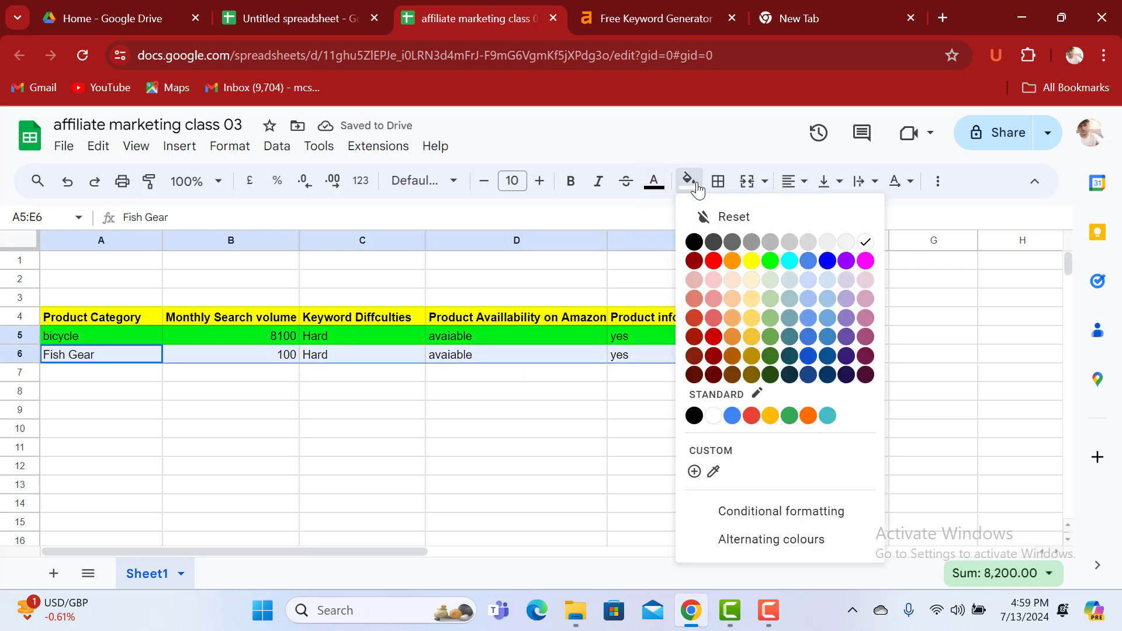
click(715, 263)
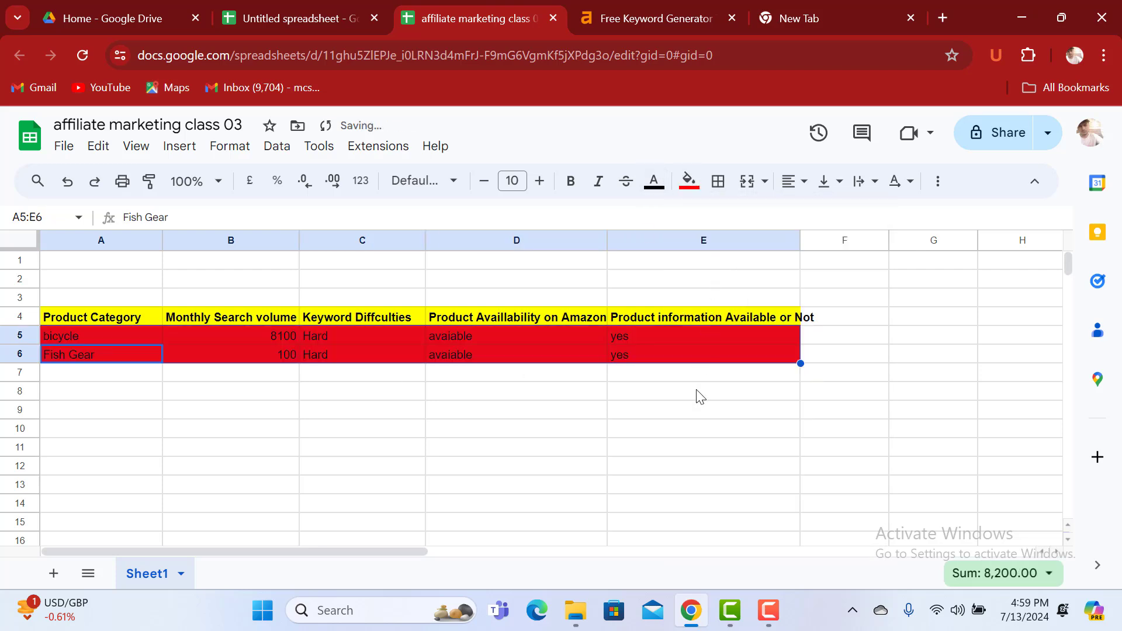
click(692, 360)
key(ctrl+z)
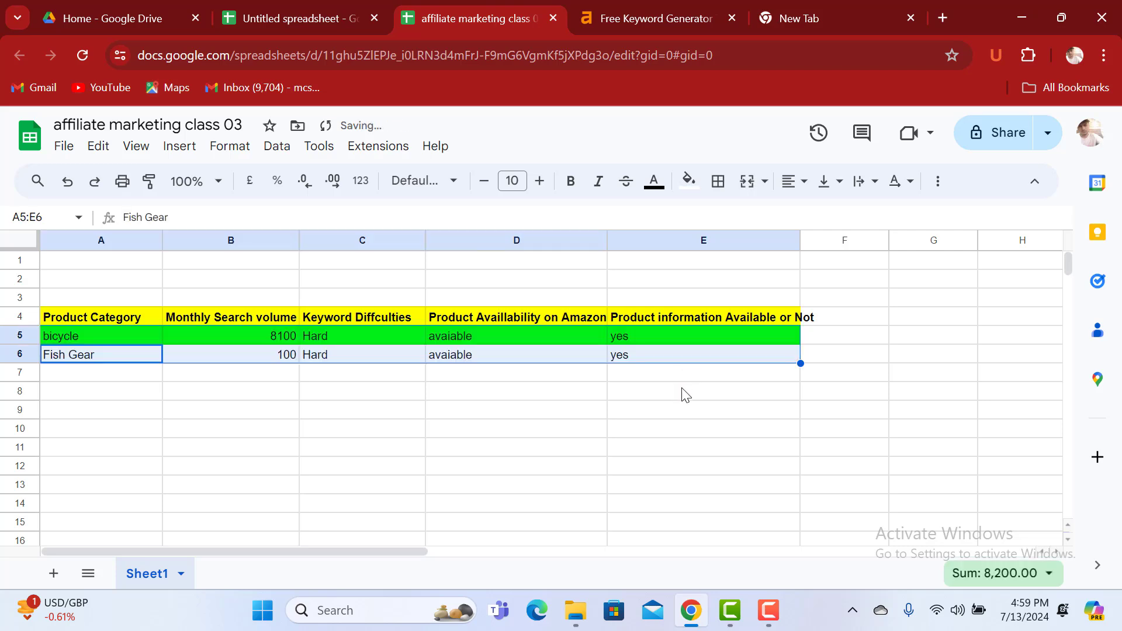
click(764, 416)
click(734, 354)
double_click(734, 355)
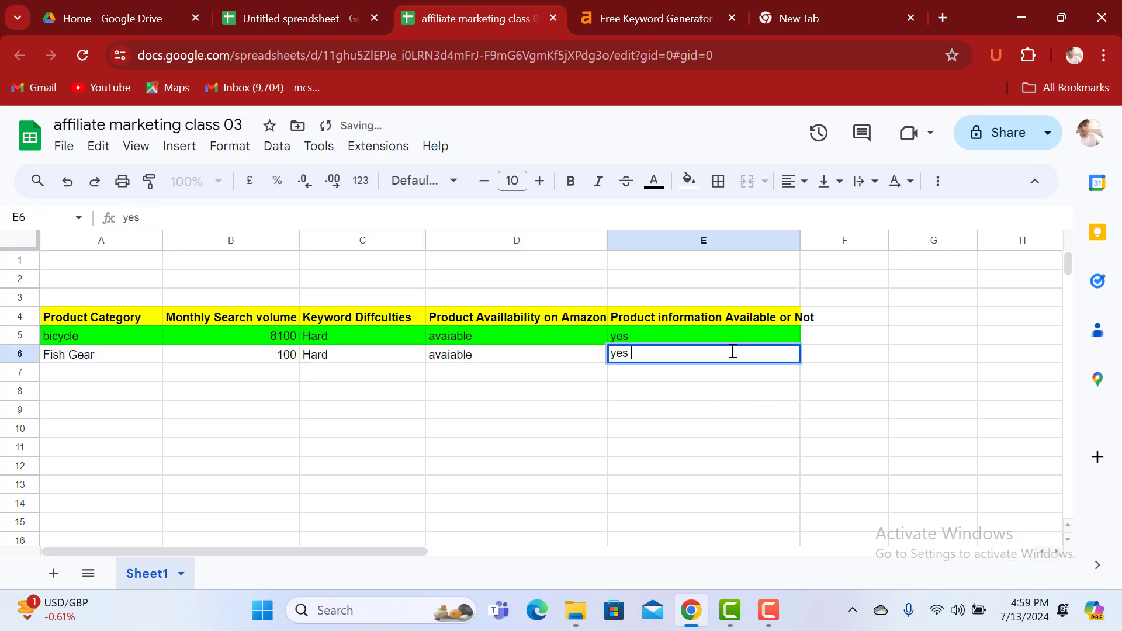
key(ctrl+a)
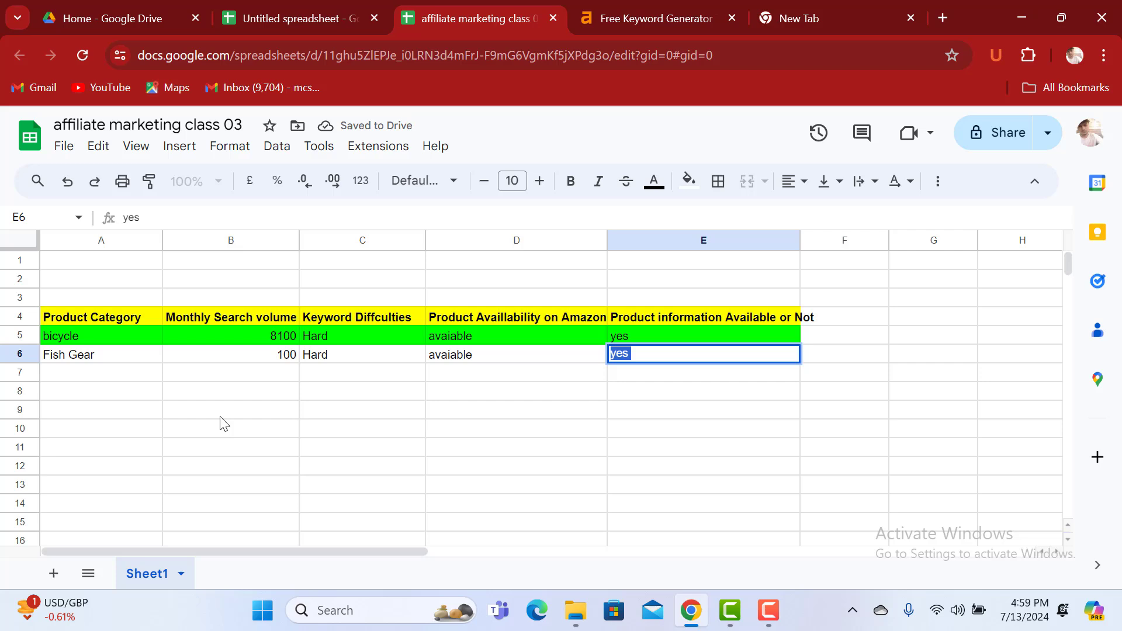
Try a red fill on the entire Fish Gear row 6, and undo it
click(29, 354)
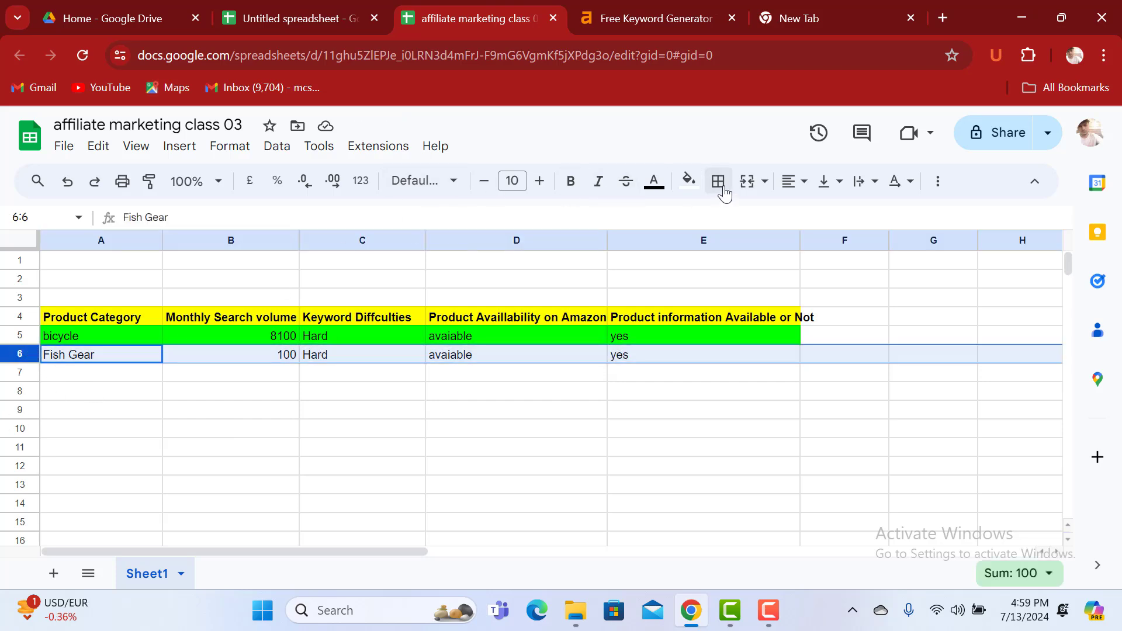
click(688, 181)
click(715, 260)
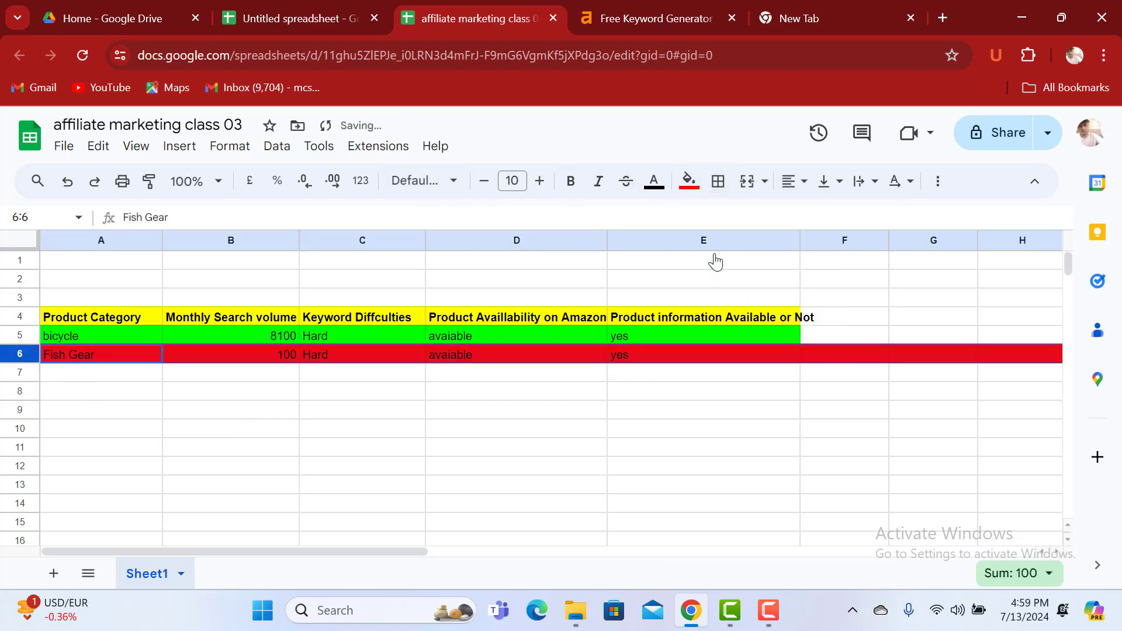
click(634, 486)
click(927, 359)
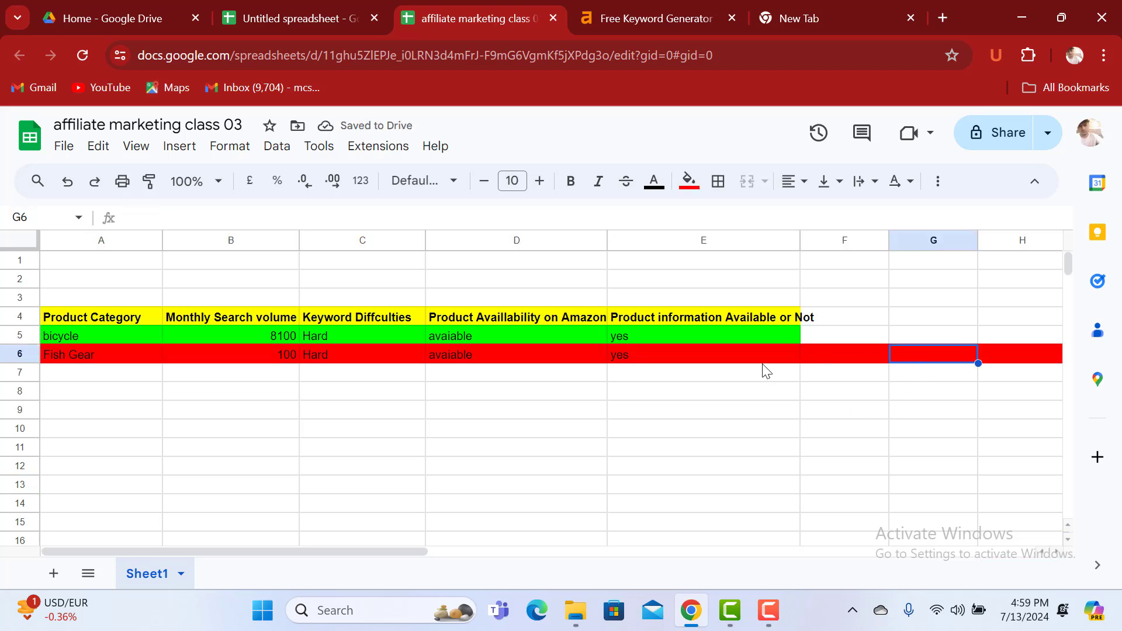
key(ctrl+z)
click(108, 361)
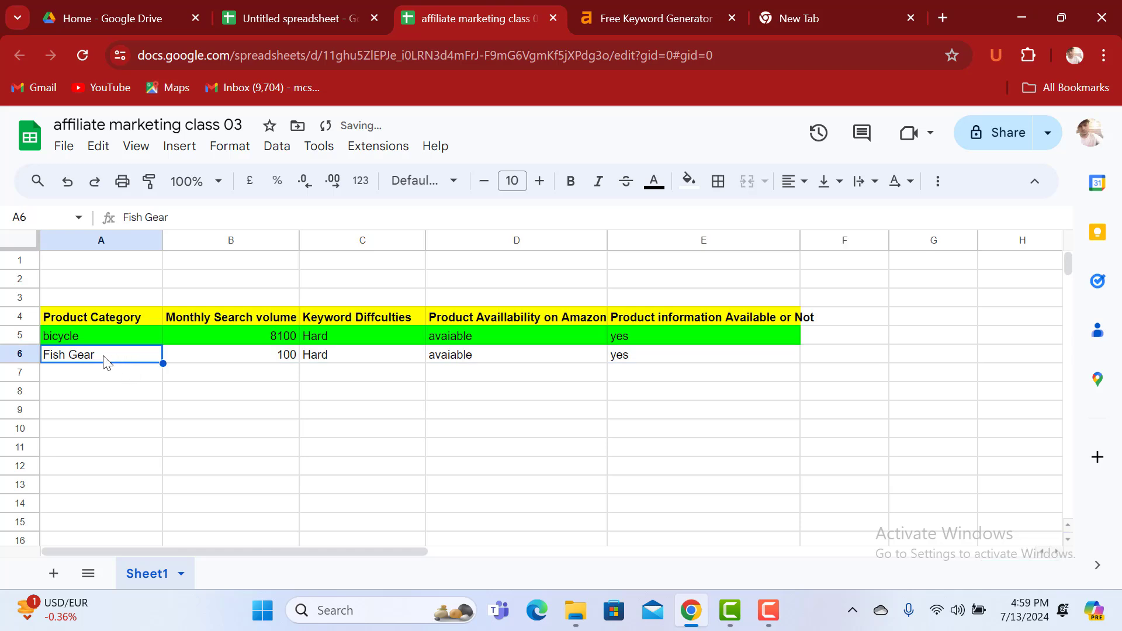
click(34, 353)
drag(34, 354, 271, 353)
click(453, 447)
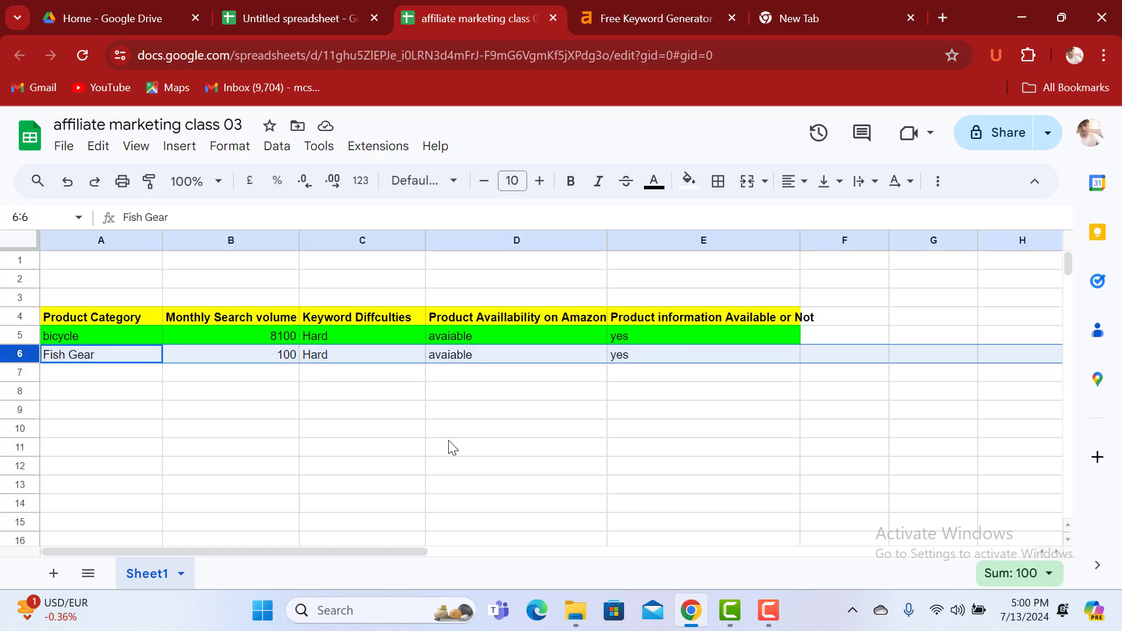
click(20, 354)
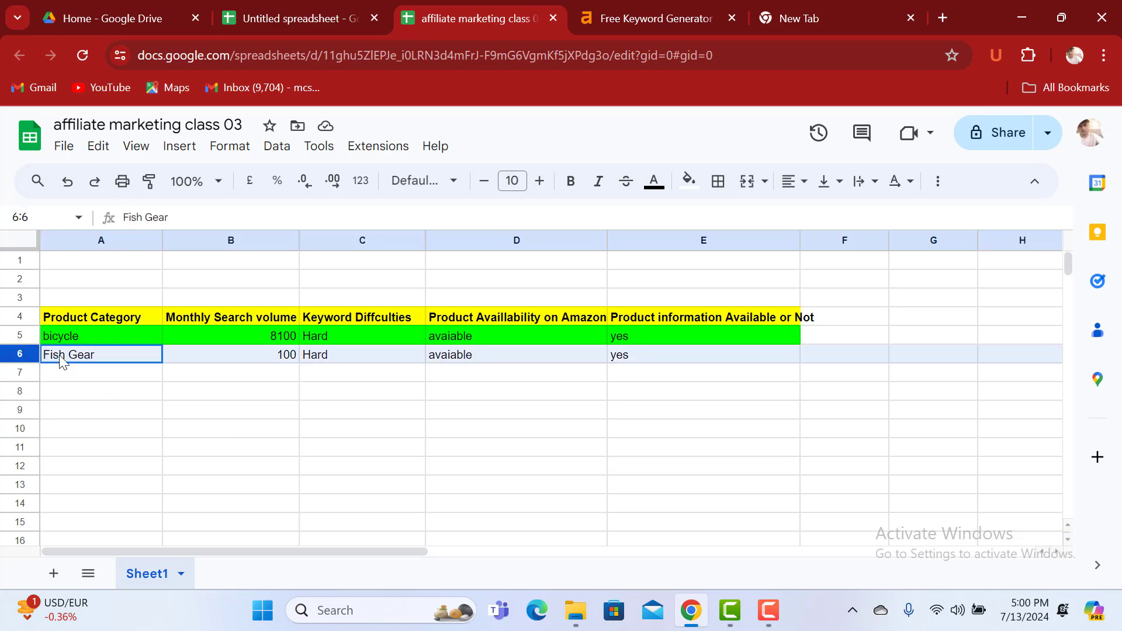
click(617, 449)
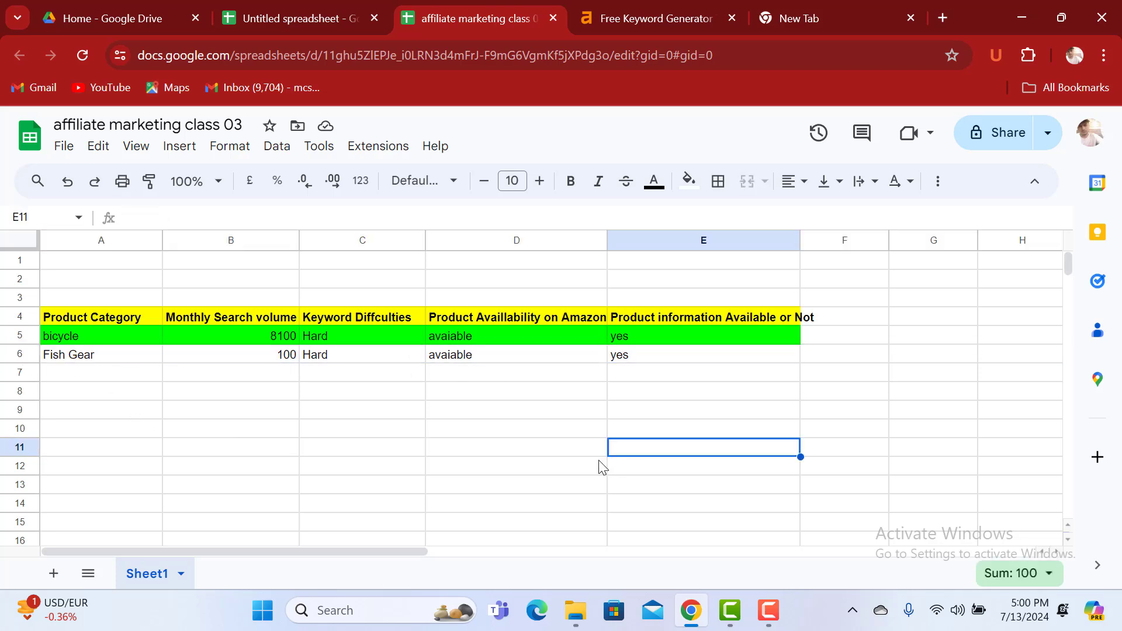
click(602, 466)
drag(778, 357, 869, 366)
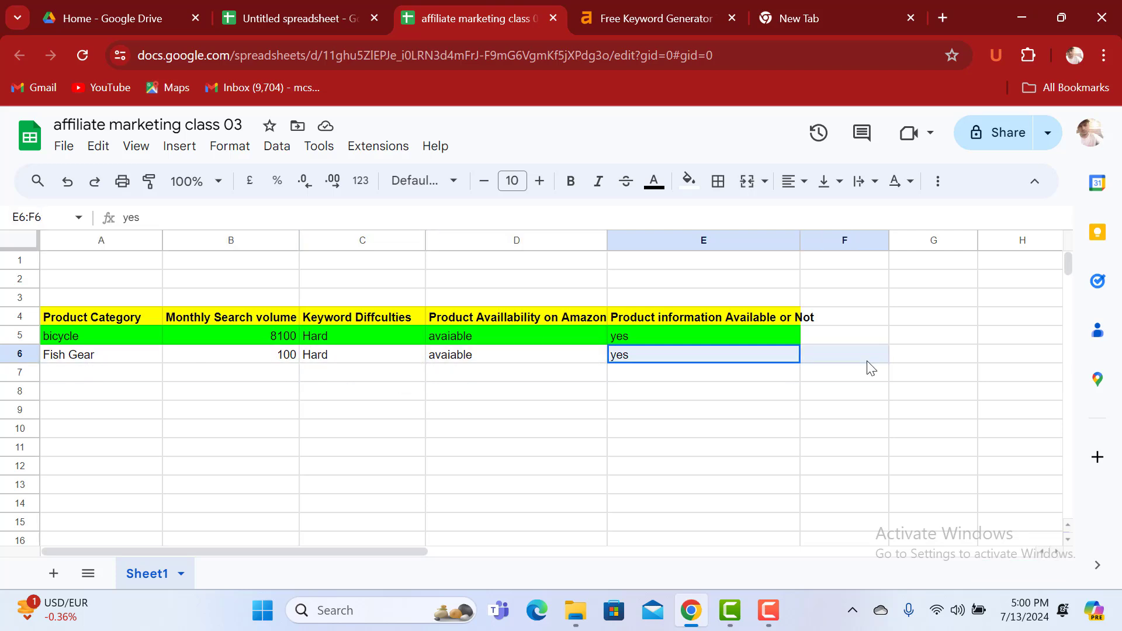
click(639, 501)
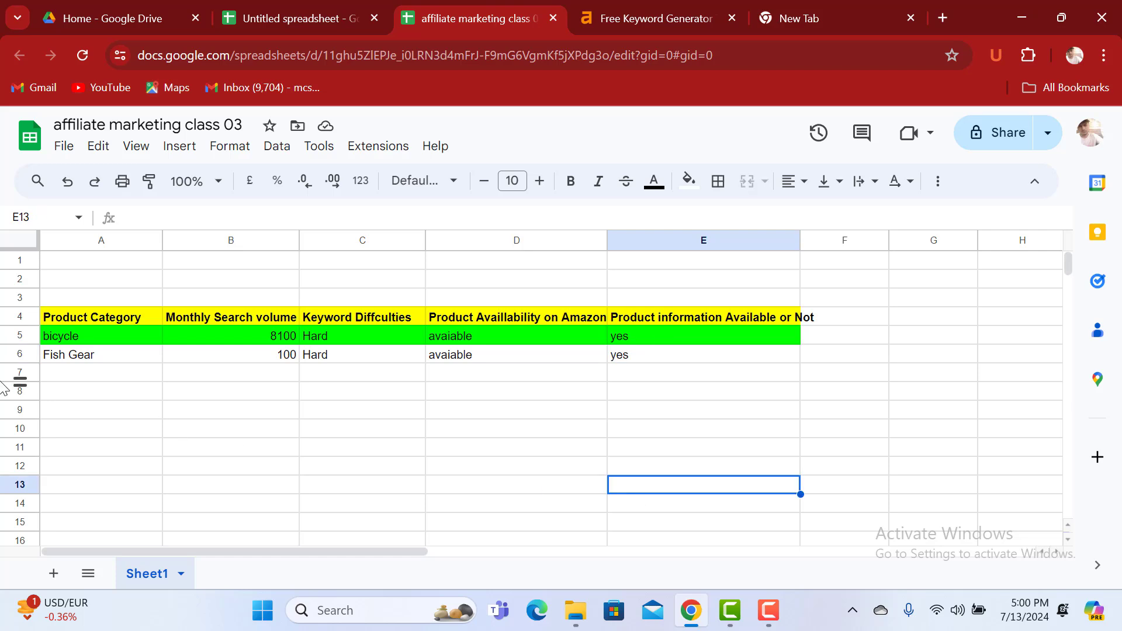
click(31, 353)
click(290, 434)
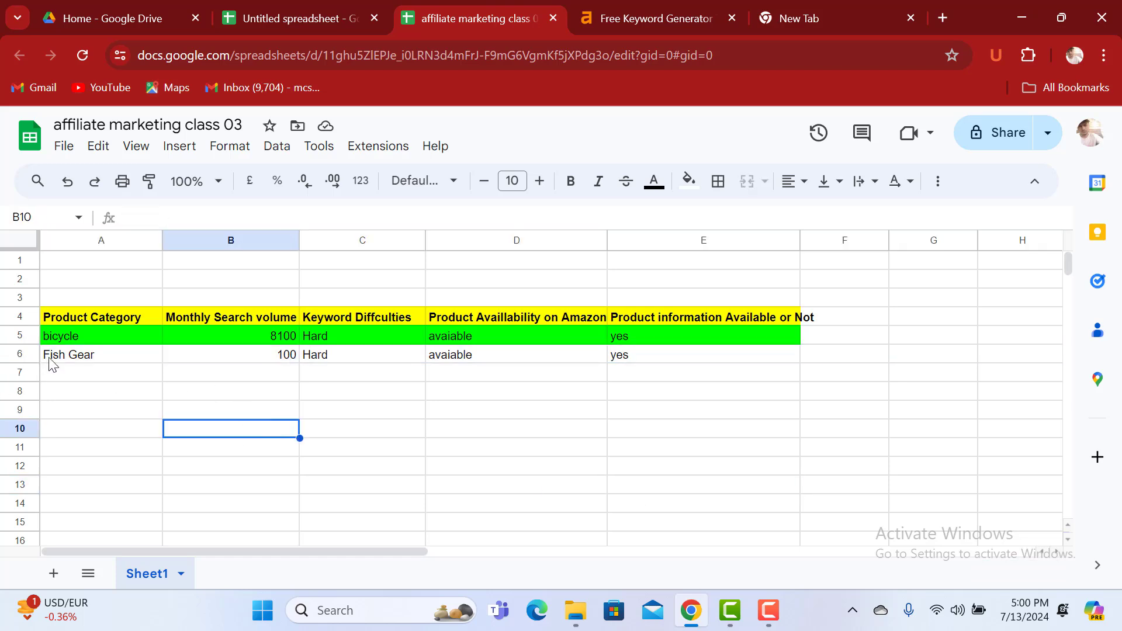
Fill only the Fish Gear cells A6:E6 with red
click(69, 363)
drag(69, 363, 657, 355)
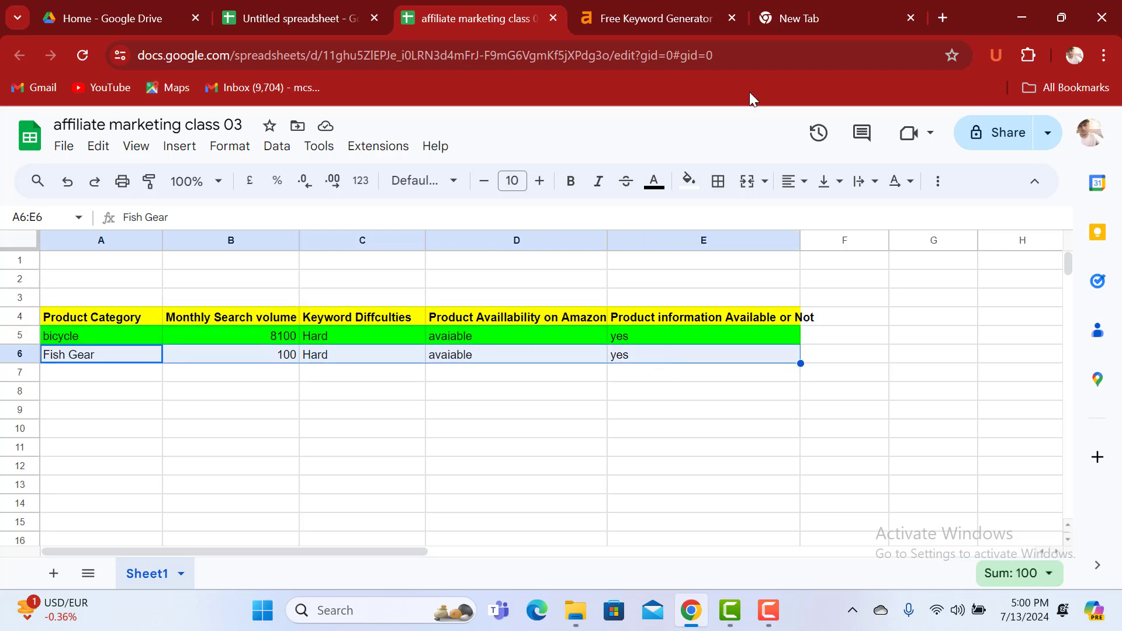
click(688, 180)
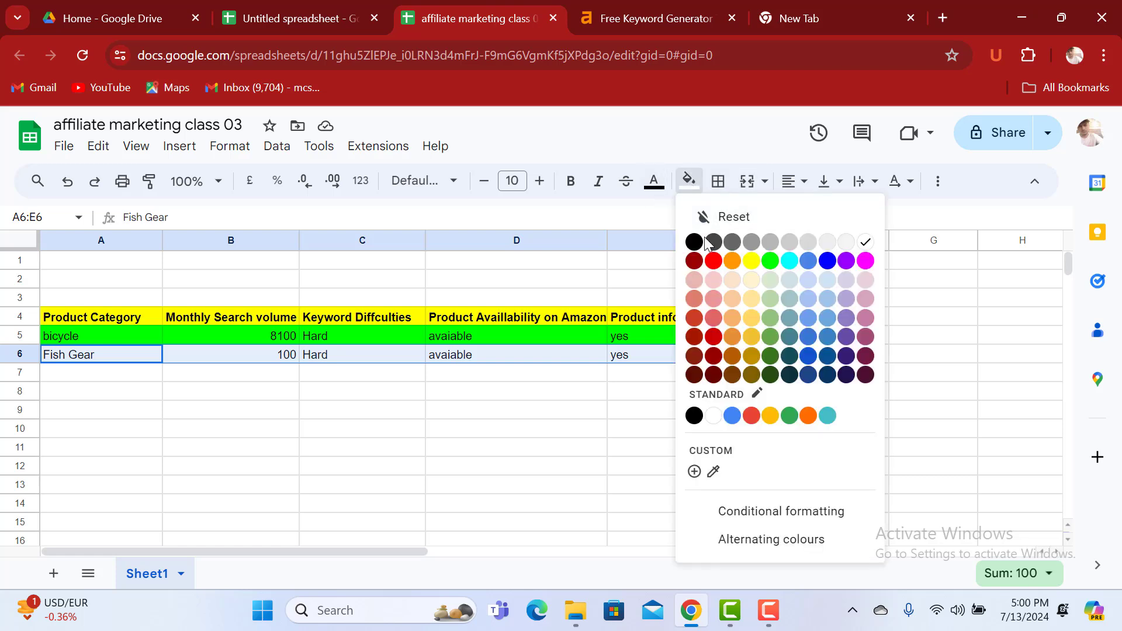
click(713, 261)
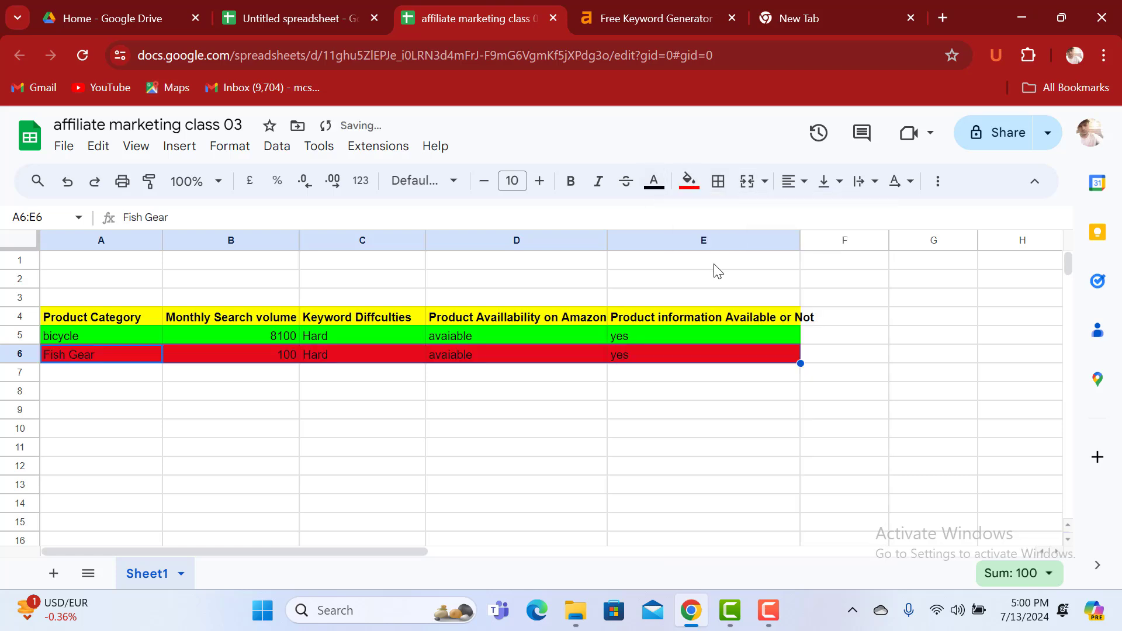
click(655, 412)
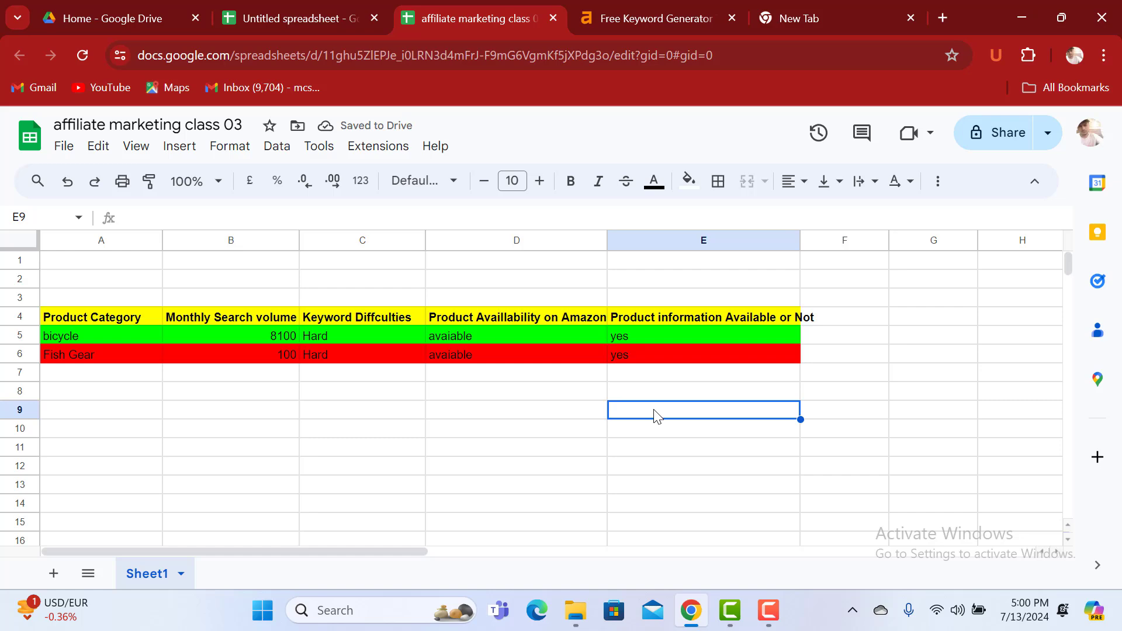
Check the fishgear keyword ideas in Ahrefs, and enter "Fish gear" in cell A4 of the Competitor Research spreadsheet
click(633, 19)
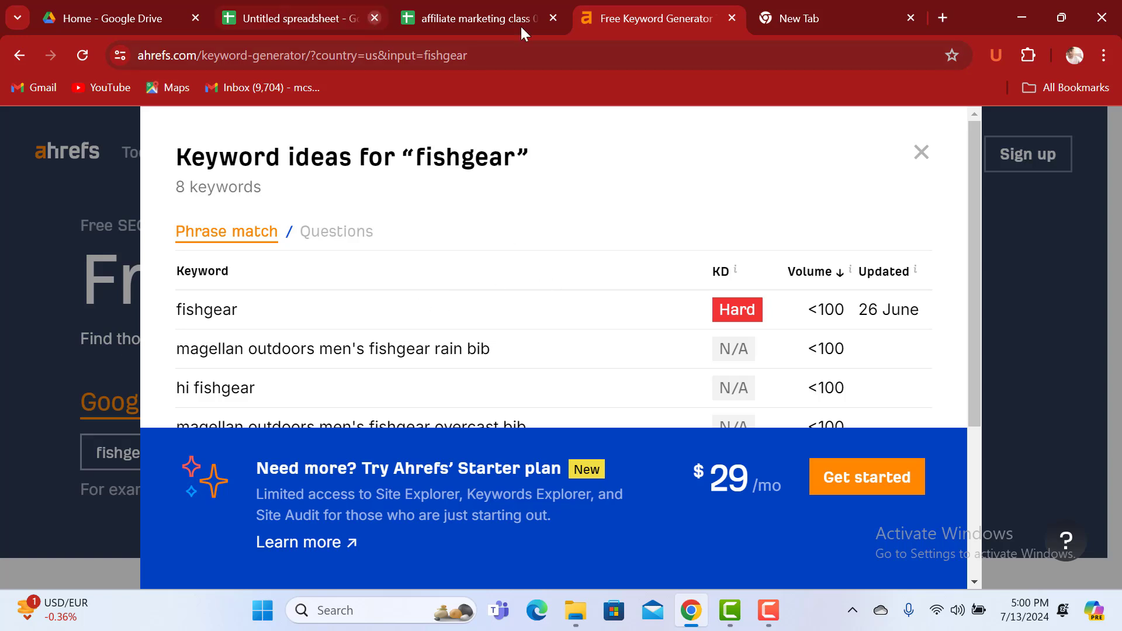
scroll(947, 349, down, 4)
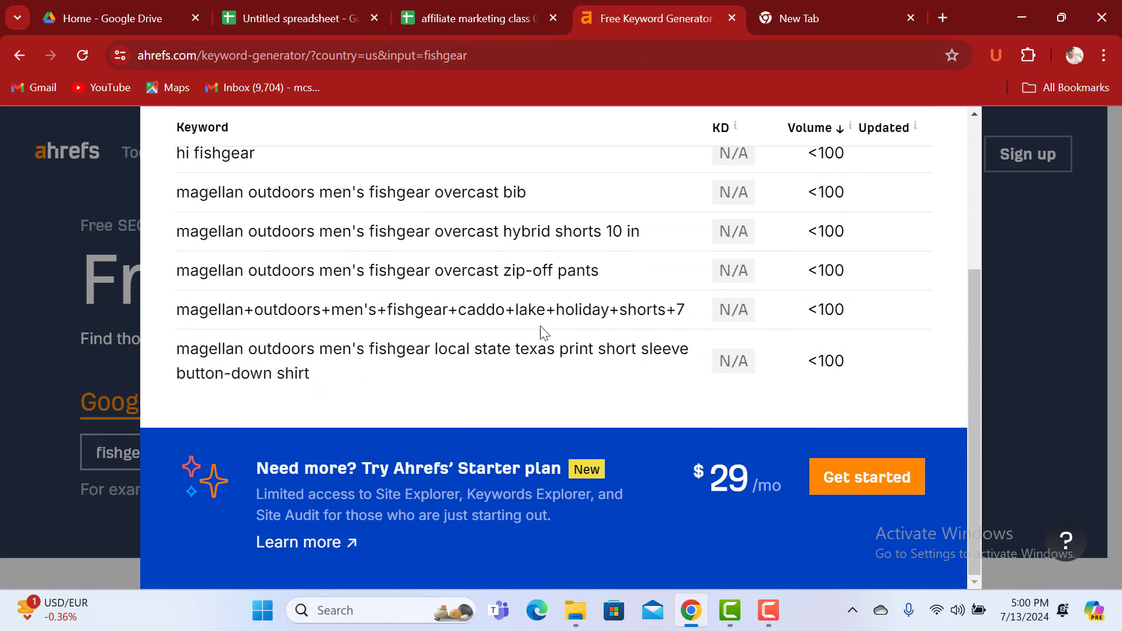
scroll(541, 328, up, 4)
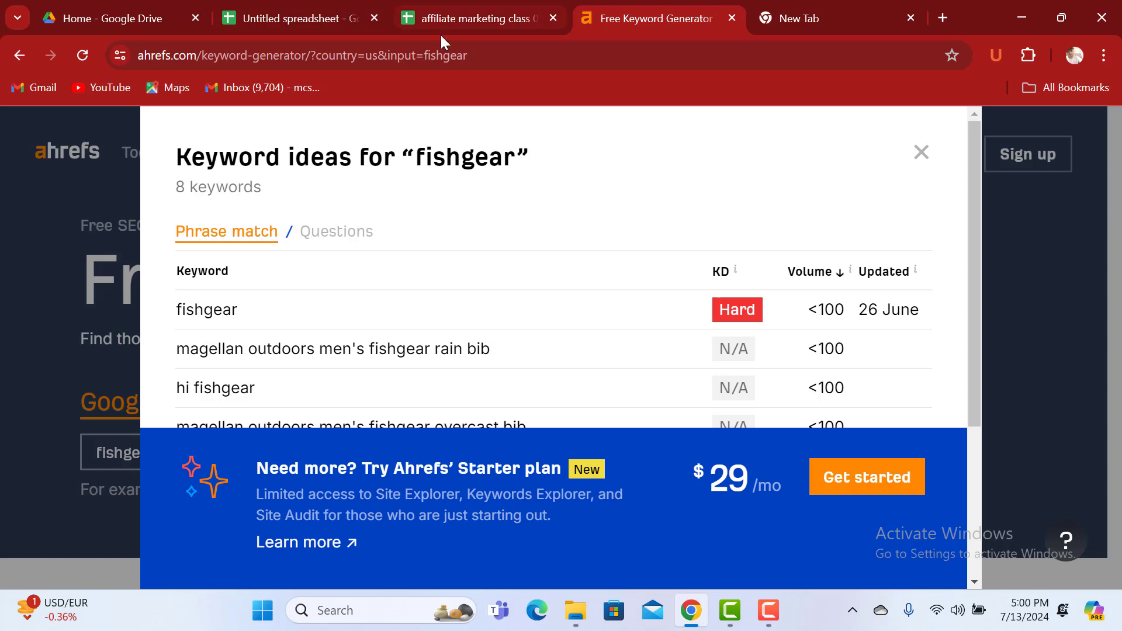
click(275, 12)
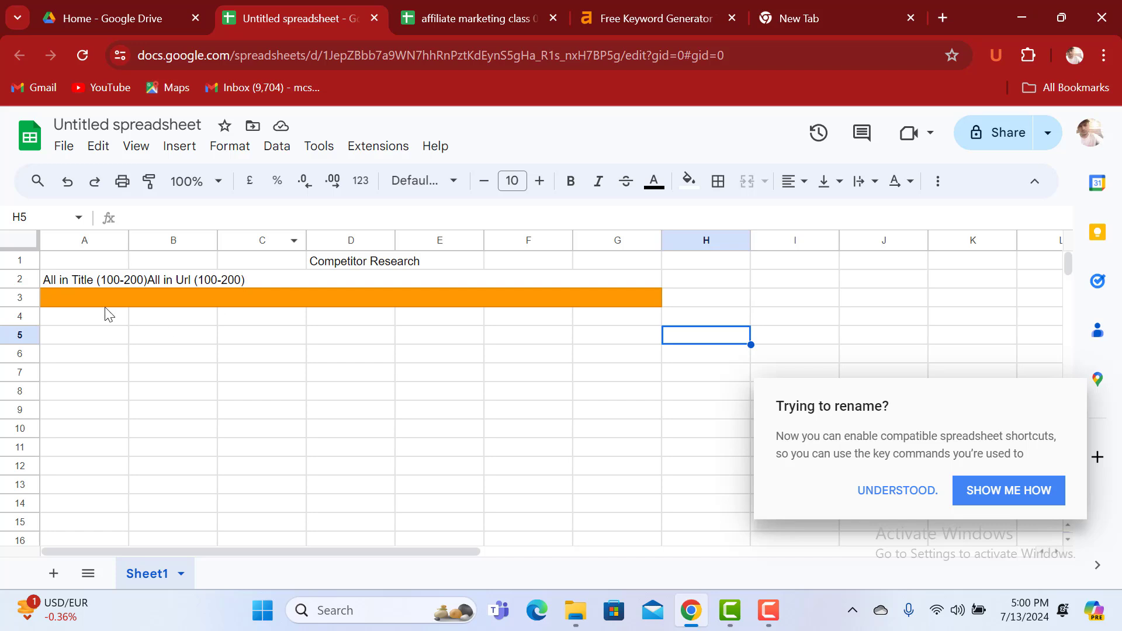
double_click(85, 294)
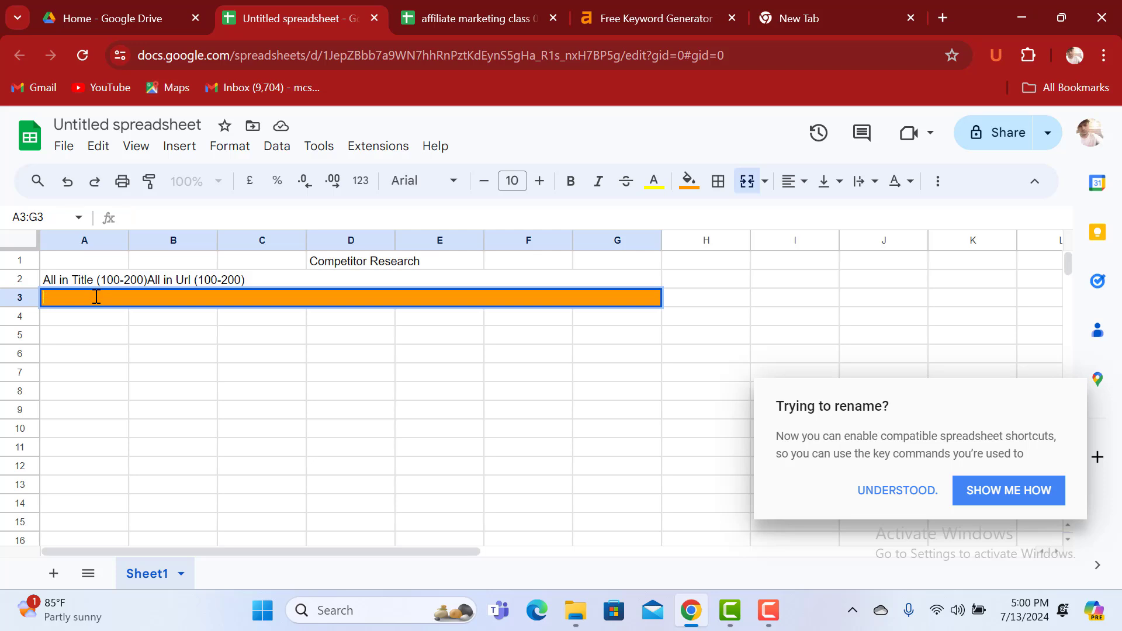
click(70, 325)
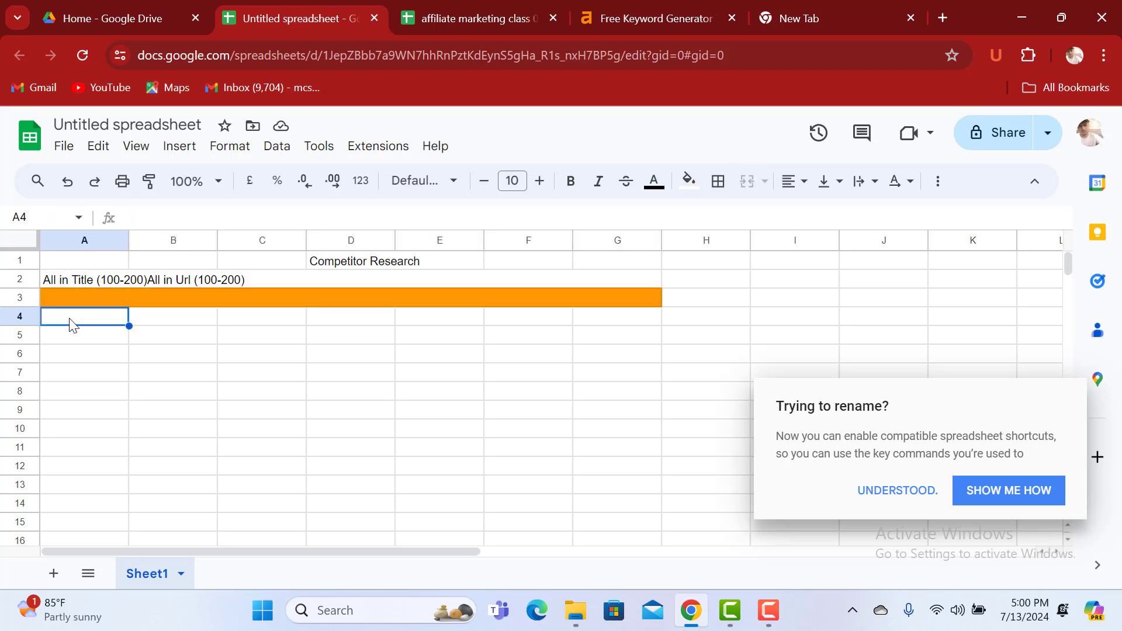
text(Fi)
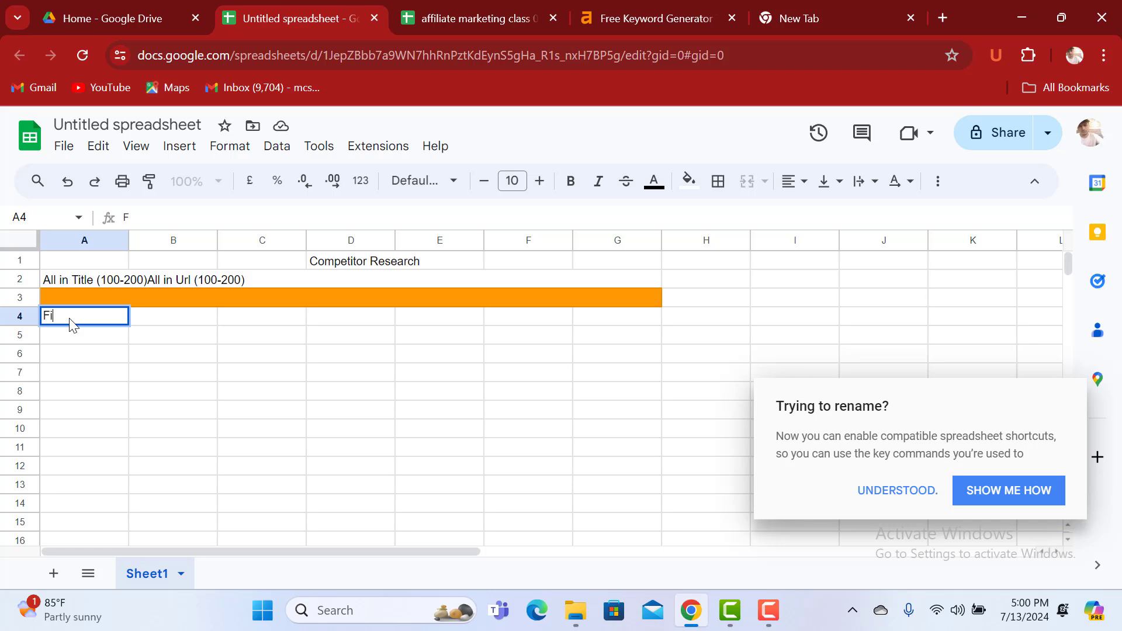
text(sh gear)
Enter 8 in cell B4 beside the Fish gear entry
click(154, 310)
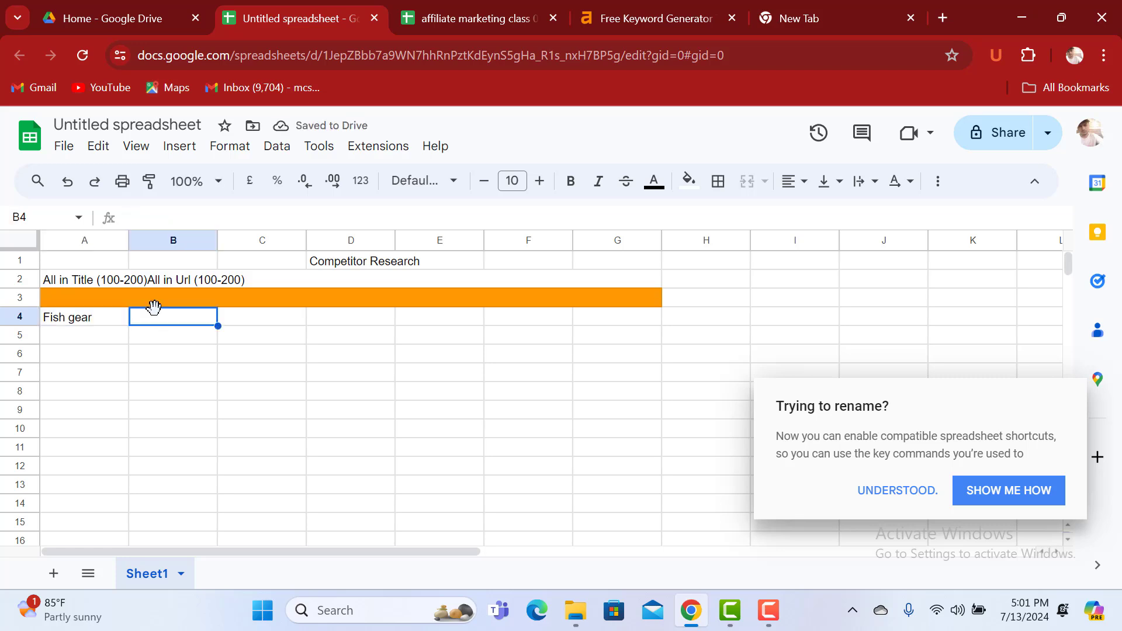
text(8)
click(286, 317)
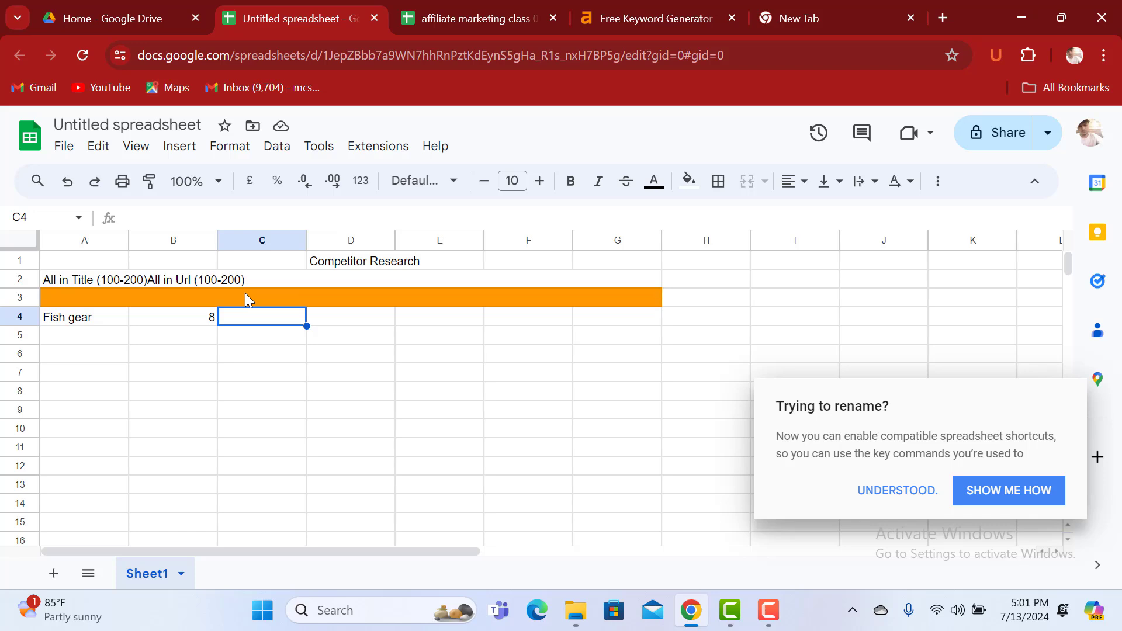
Look over the fishgear keyword ideas in Ahrefs again, and close the "affiliate marketing class 03" spreadsheet
click(677, 14)
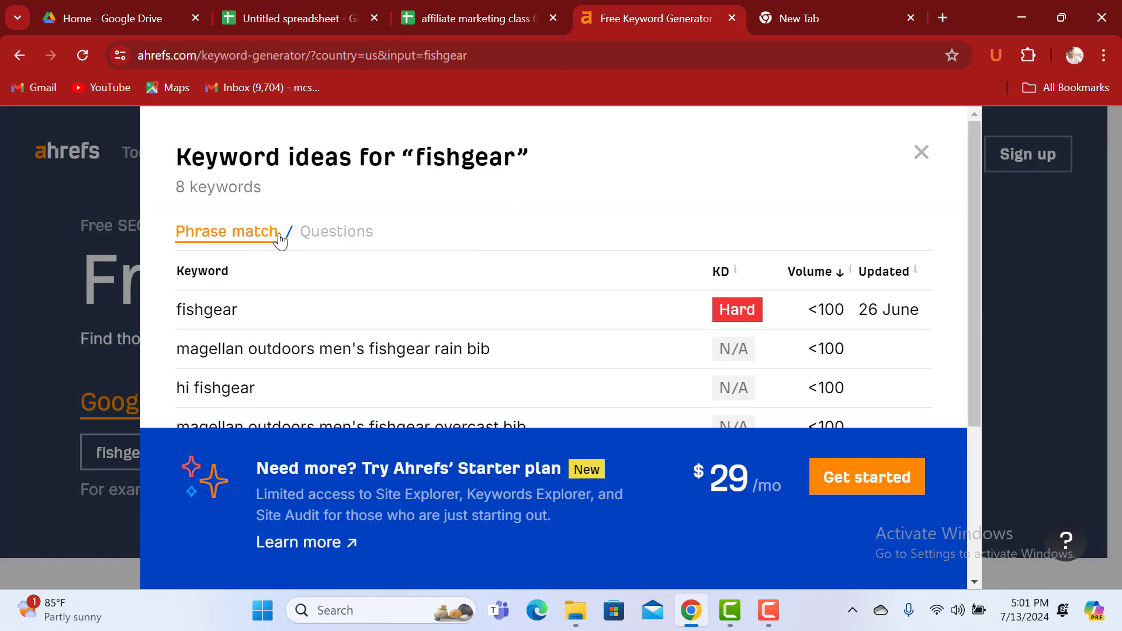
scroll(618, 313, down, 1)
scroll(618, 312, down, 2)
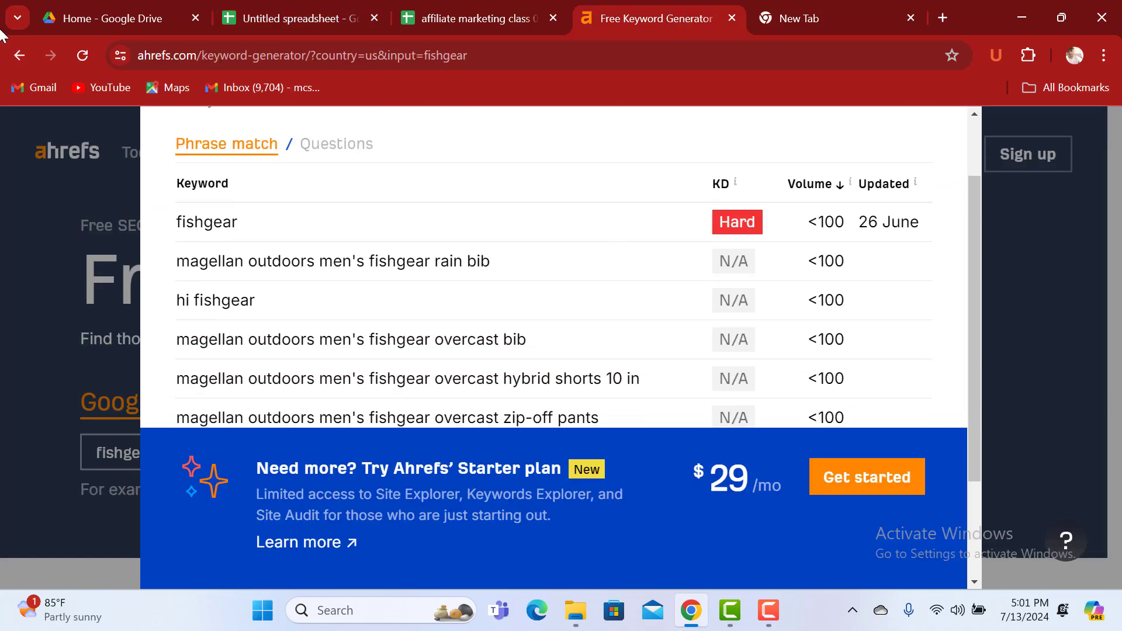
click(500, 16)
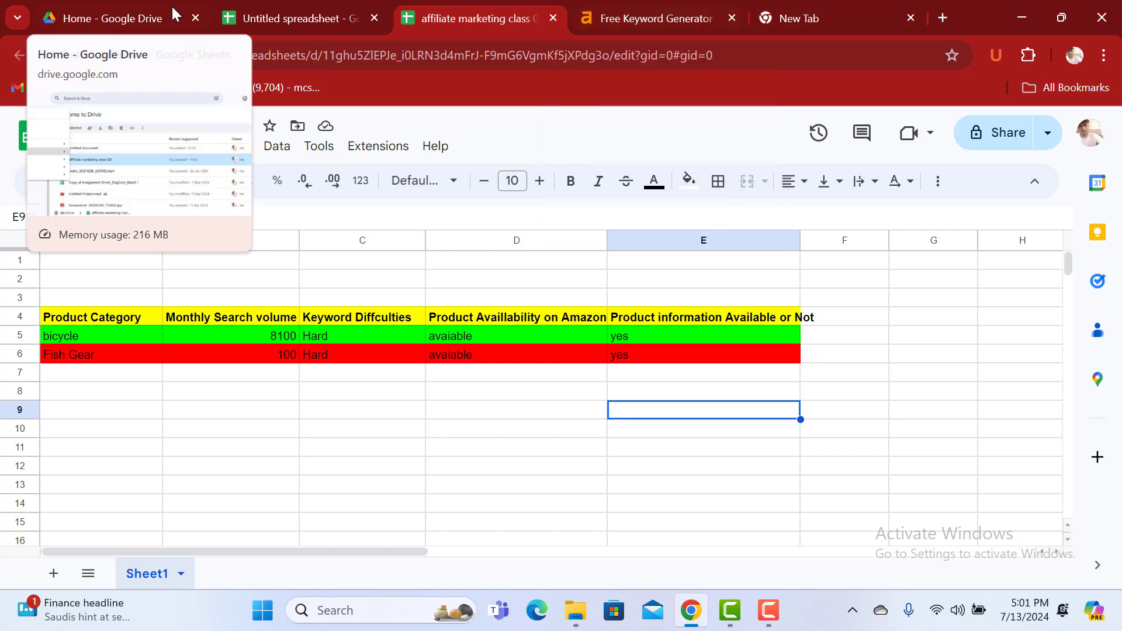
click(286, 2)
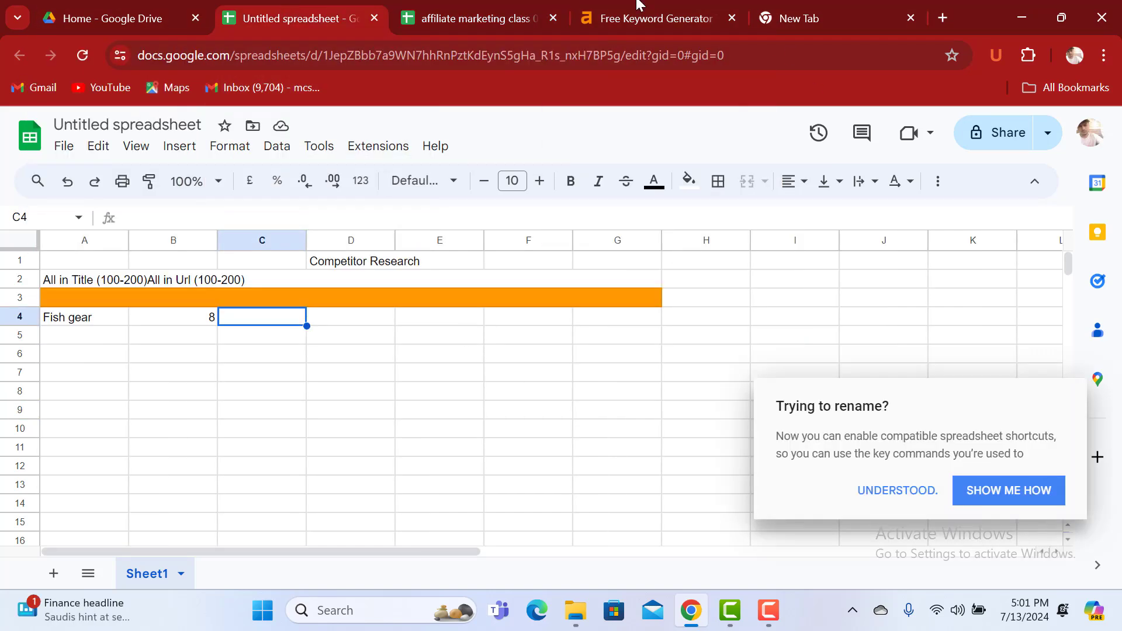
click(553, 18)
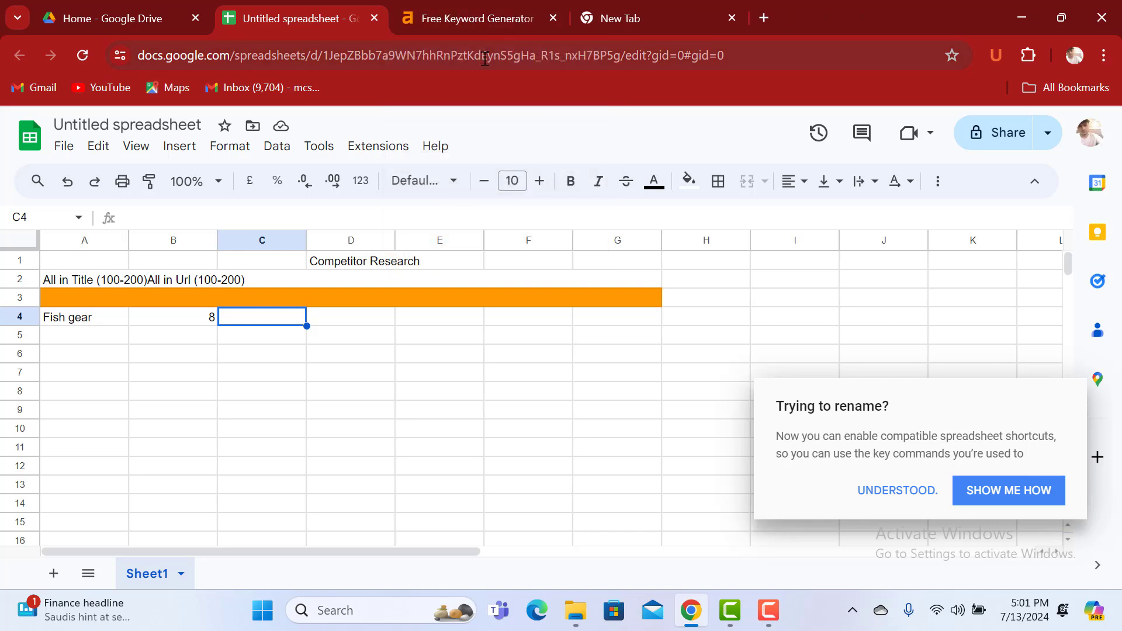
Clear cell B4 in the Competitor Research spreadsheet, and close the Ahrefs Free Keyword Generator page
key(Left)
key(Delete)
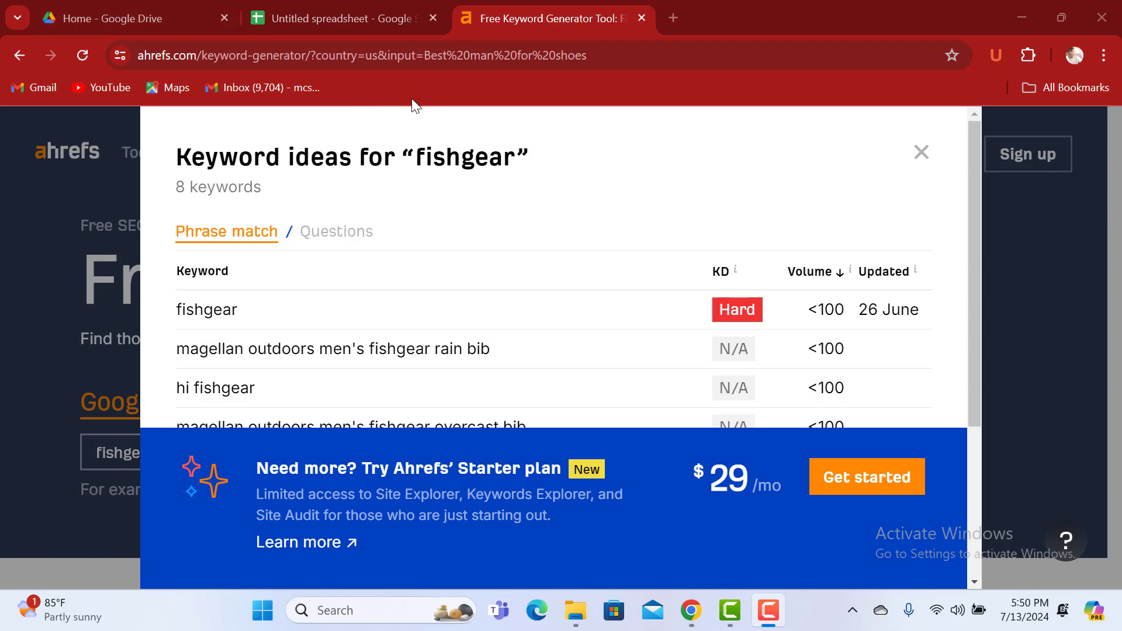
click(641, 18)
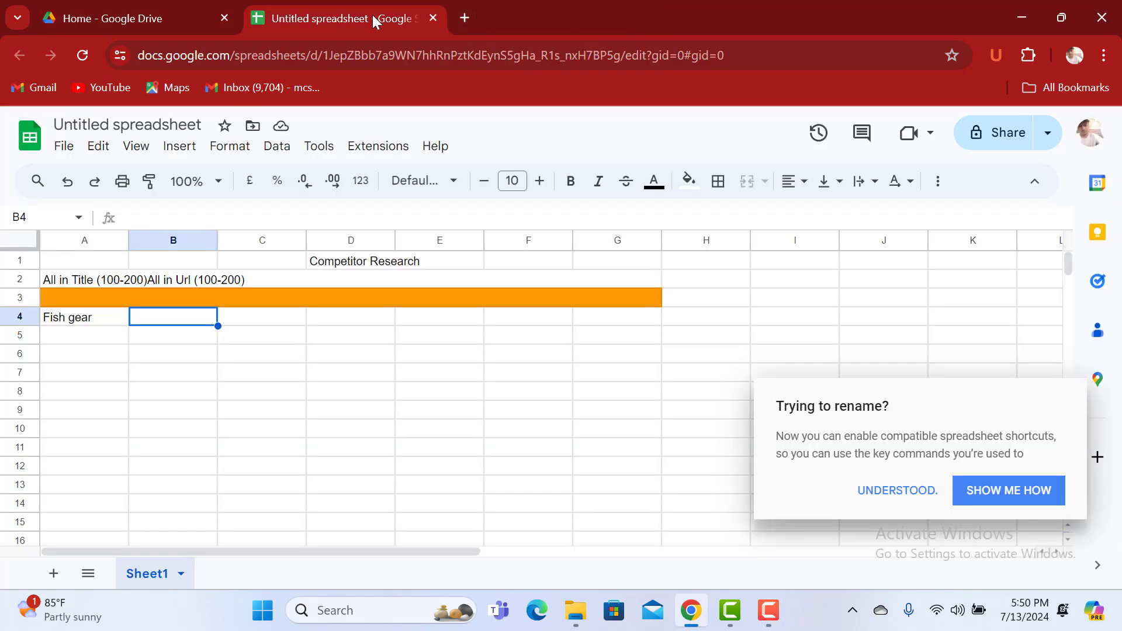